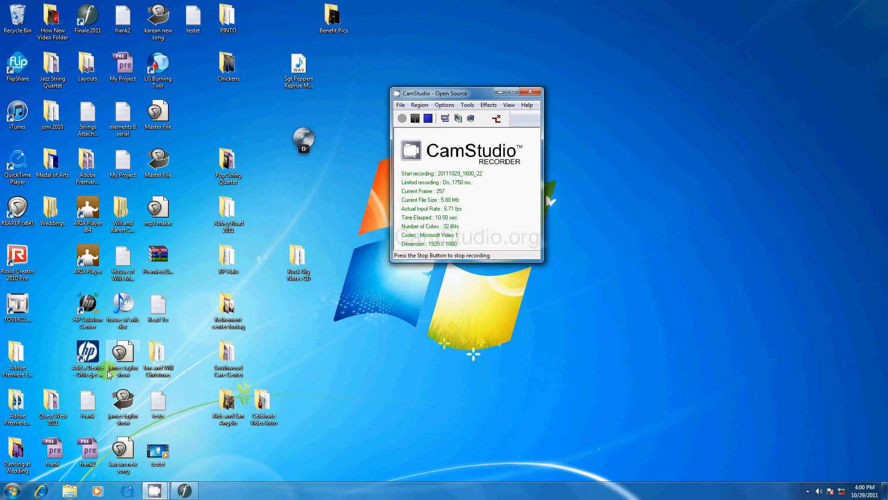
Switch to Finale to look over the Trumpet Voluntary score's pages, and minimize it again
click(185, 490)
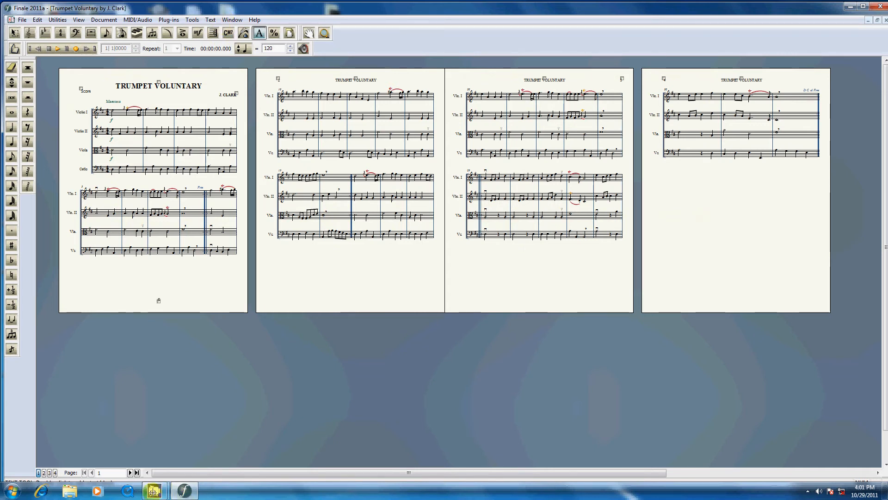
click(851, 6)
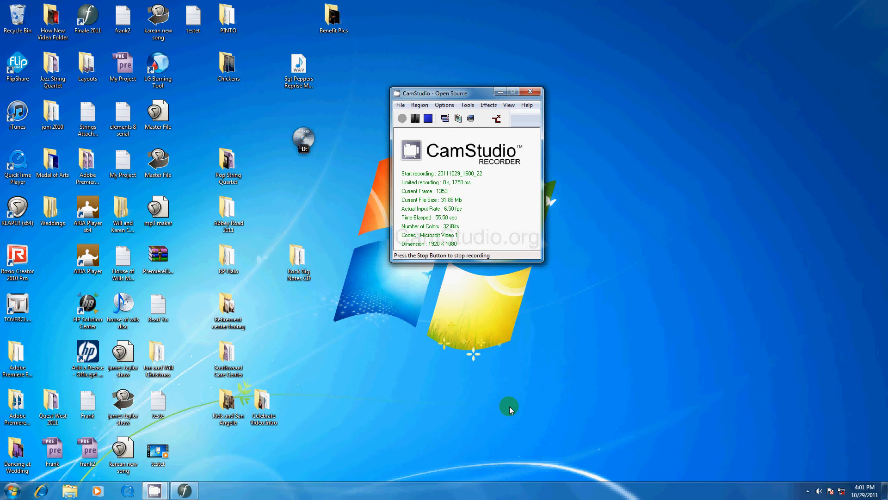
click(415, 118)
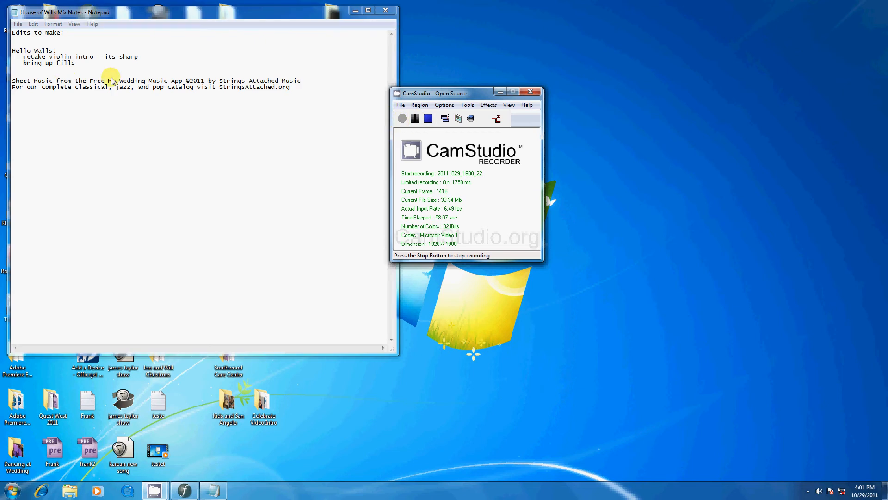
Copy the two-line sheet music credit, from "Sheet Music from the Free My Wedding Music App" to "StringsAttached.org", in the Notepad notes
drag(300, 87, 12, 85)
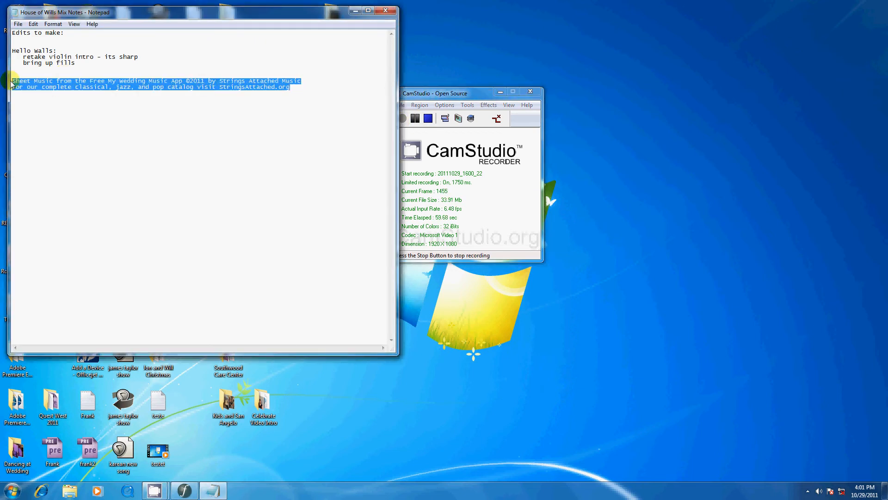
click(208, 89)
drag(291, 88, 13, 84)
key(ctrl+c)
Switch to Finale and paste the copied credit into the text frame at the foot of the score's first page
click(184, 490)
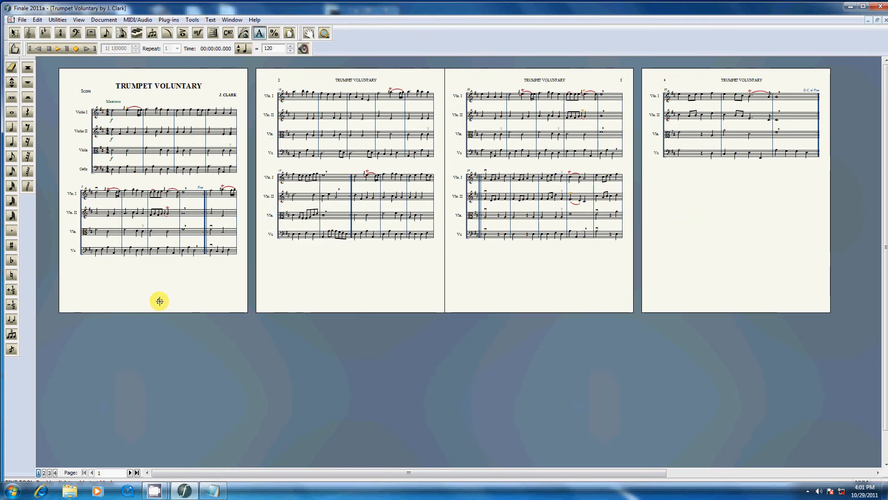
click(159, 301)
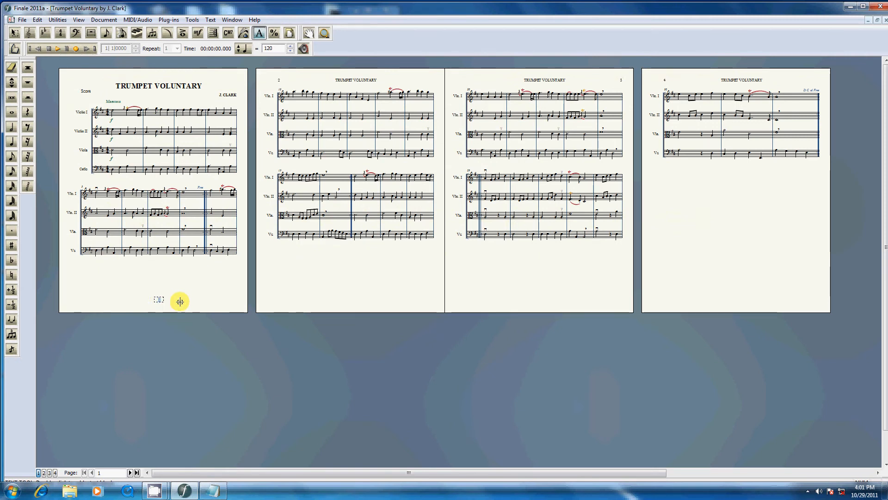
key(ctrl+v)
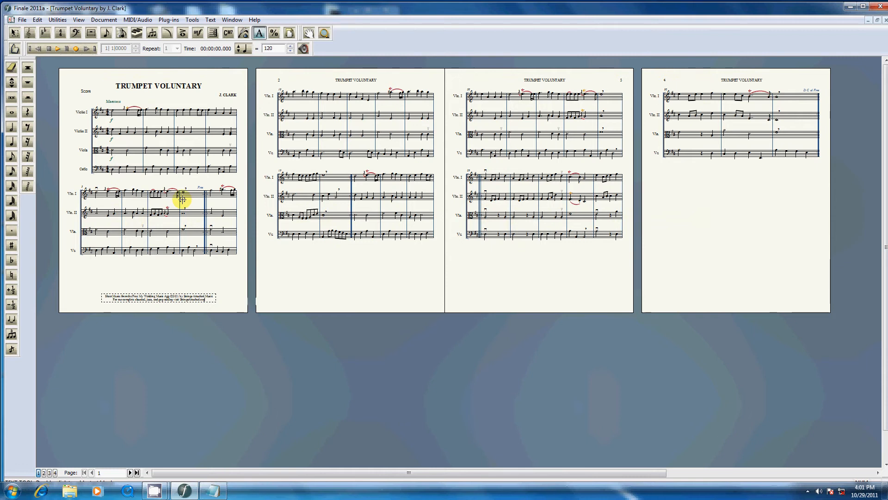
click(207, 266)
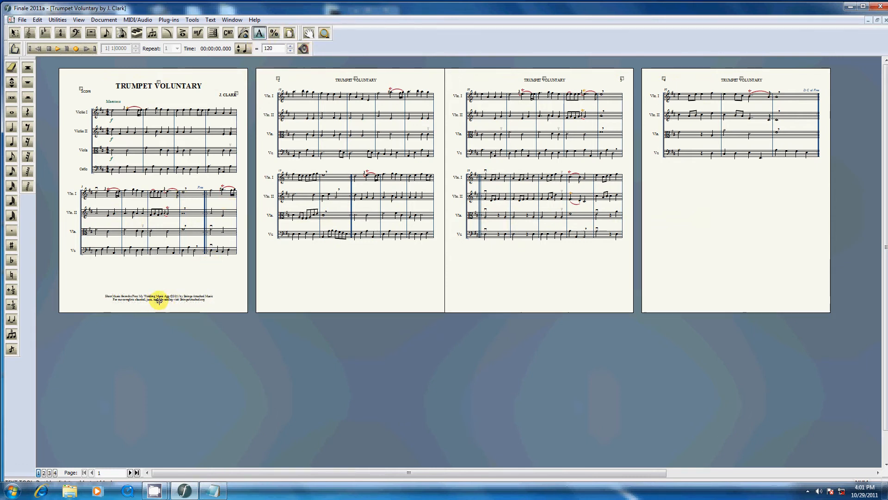
Change the footer credit's frame attributes so it is attached to all pages instead of a single page
right_click(158, 300)
click(185, 307)
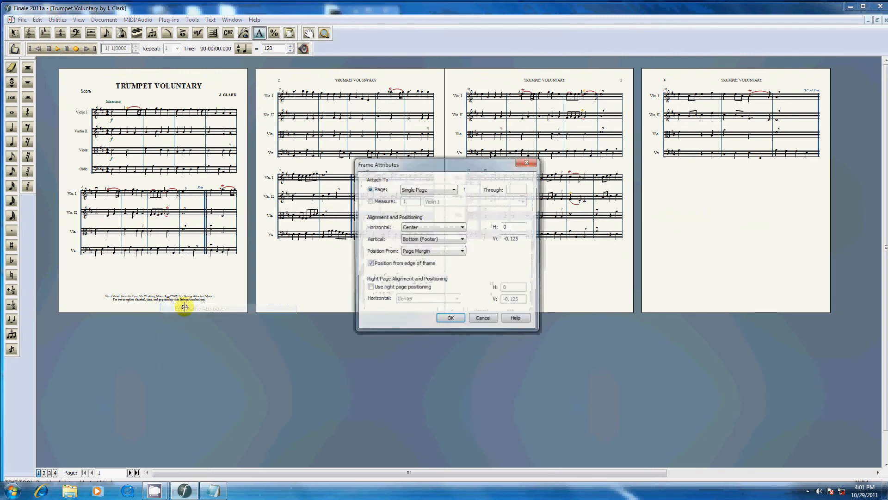
click(434, 193)
click(412, 203)
click(451, 319)
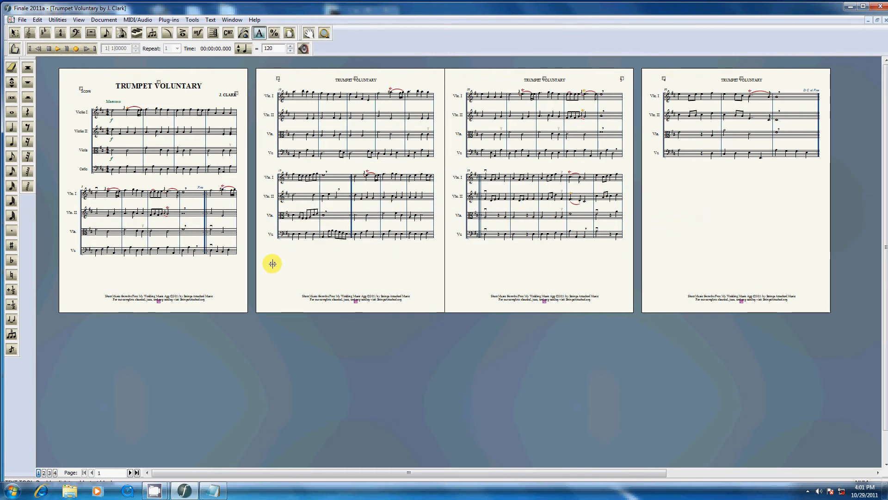
Zoom the score to 100% and italicize "My Wedding Music" in the first page's footer credit
key(ctrl+0)
text(100)
key(Return)
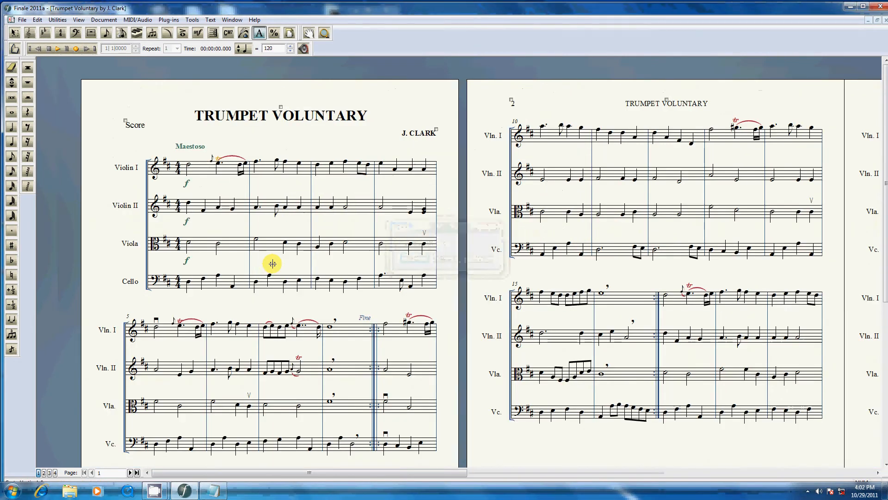
scroll(873, 451, down, 5)
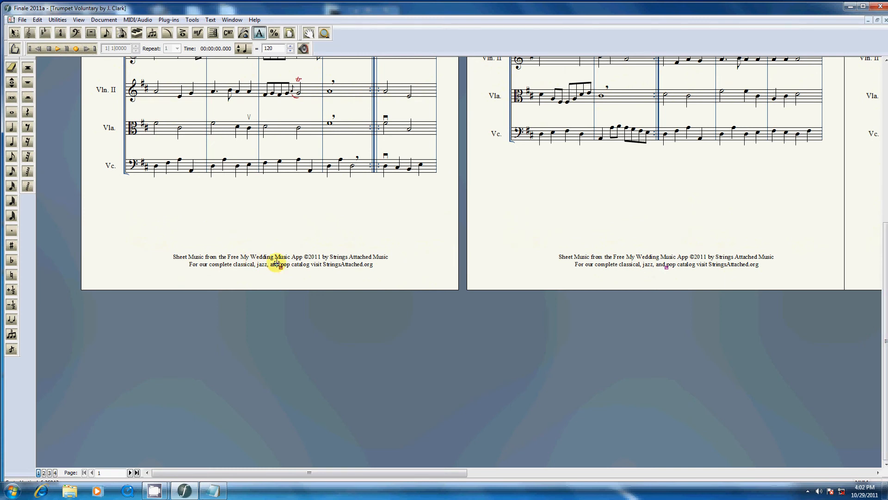
click(280, 267)
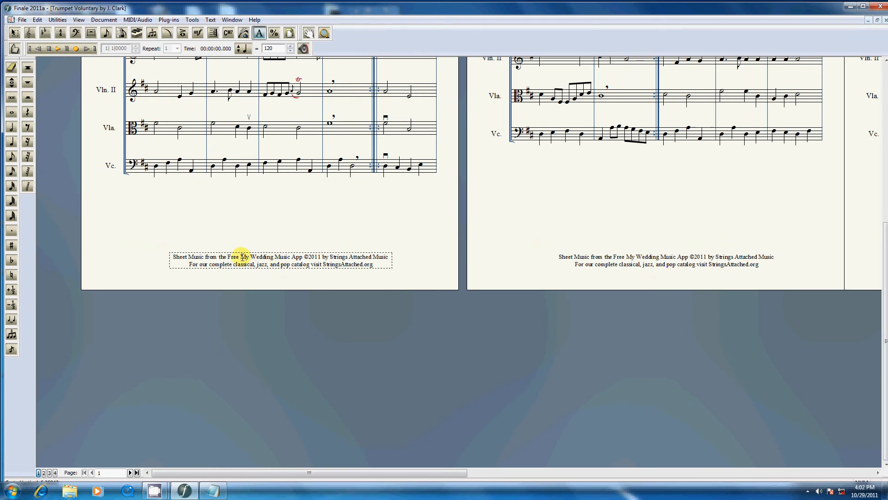
drag(240, 257, 291, 258)
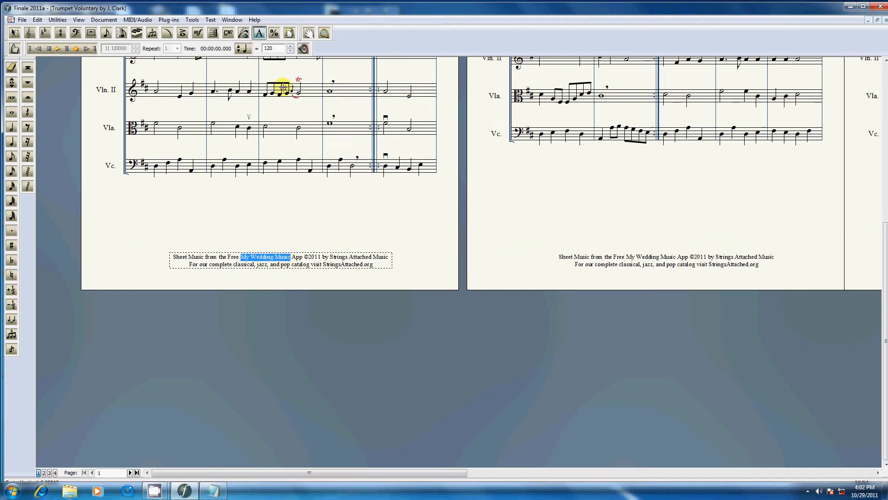
click(211, 19)
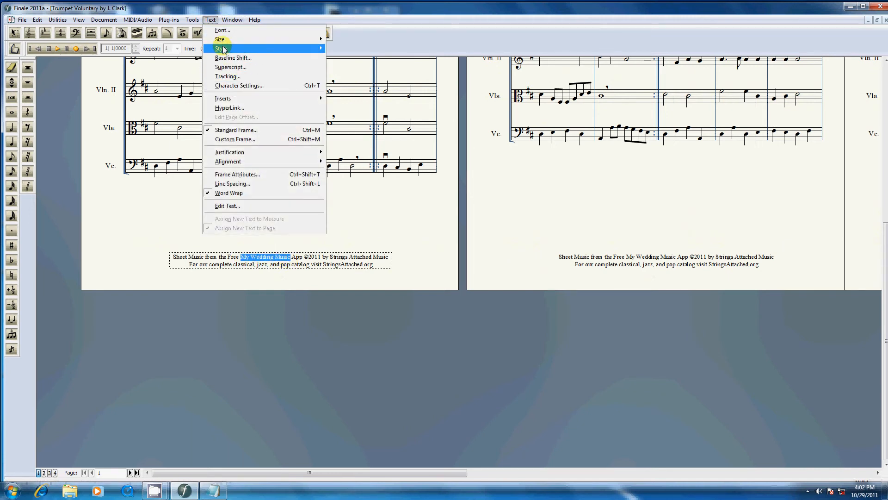
mouse_move(223, 49)
click(352, 71)
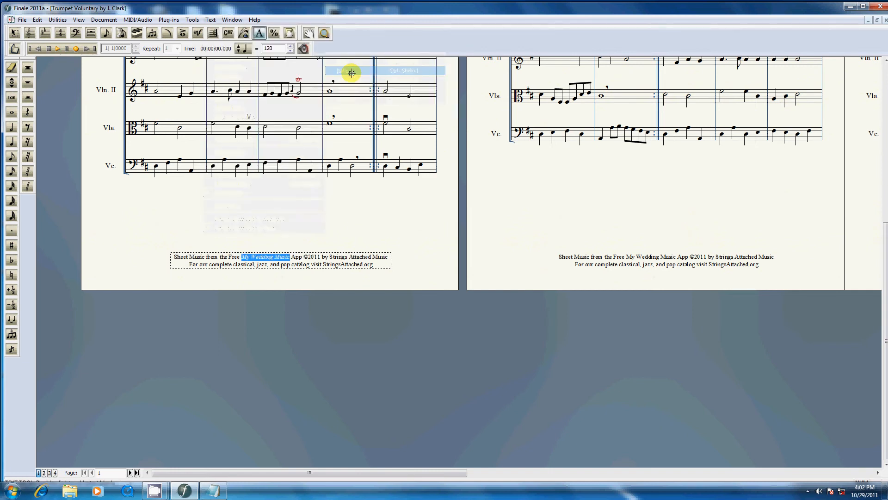
click(334, 184)
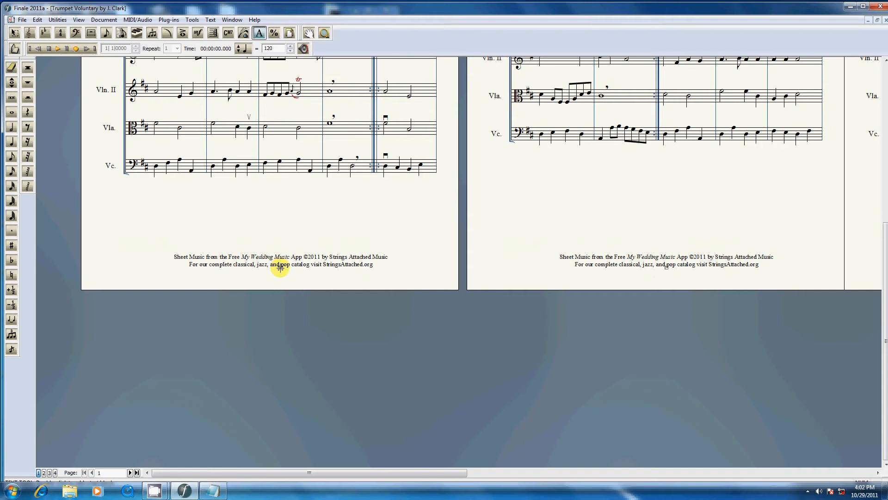
click(280, 267)
drag(174, 256, 399, 265)
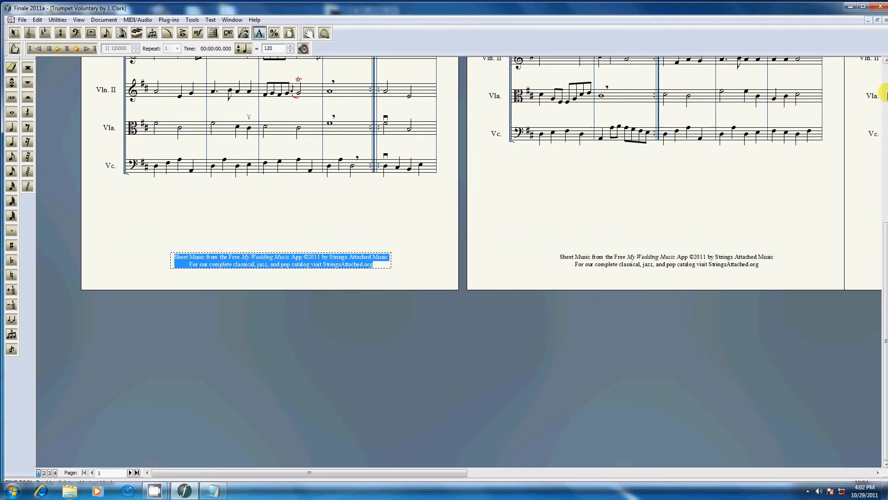
click(884, 88)
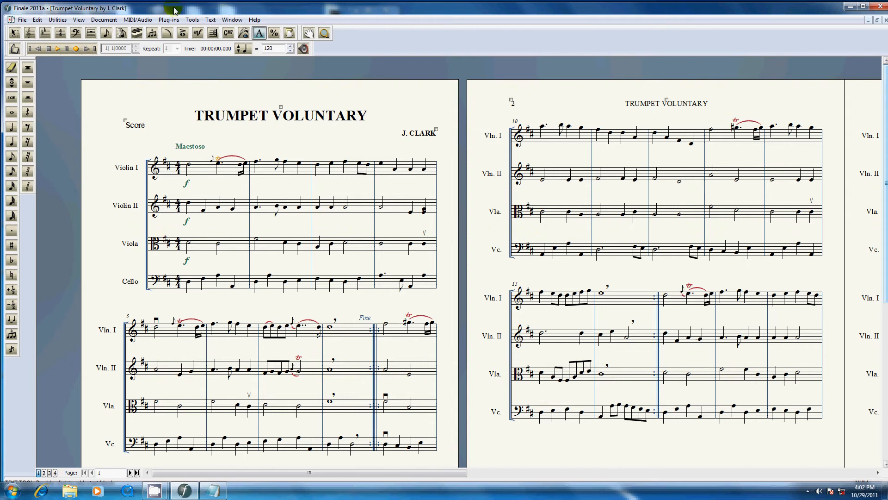
Extract the Violin I, Violin II, Viola and Cello parts with file names generated from "trumpet Voluntary %p.mus"
click(22, 20)
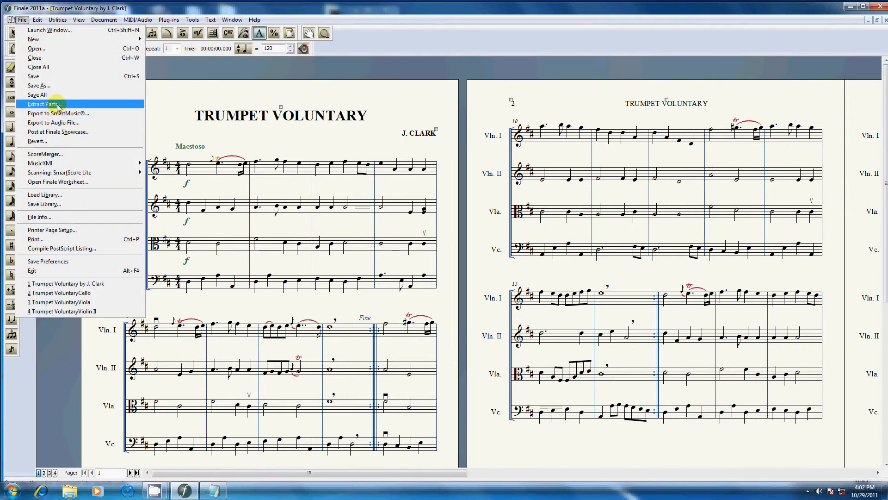
click(59, 104)
drag(503, 248, 358, 243)
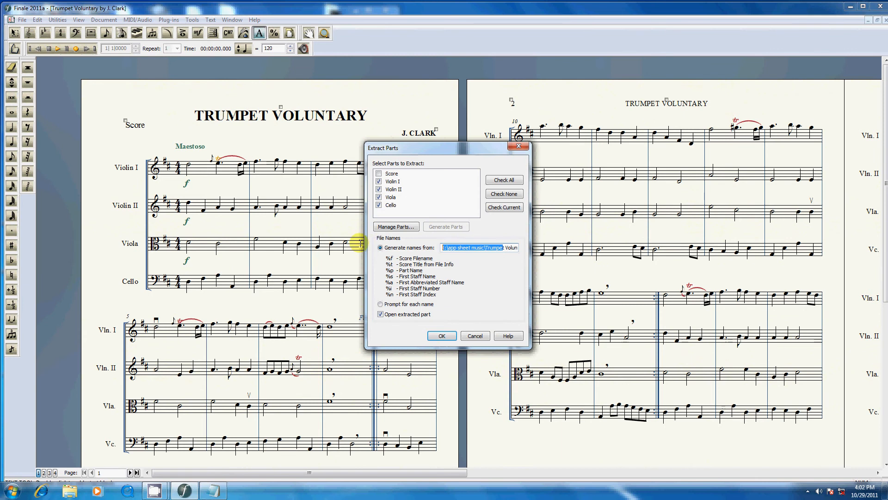
key(Delete)
drag(477, 245, 414, 243)
key(Delete)
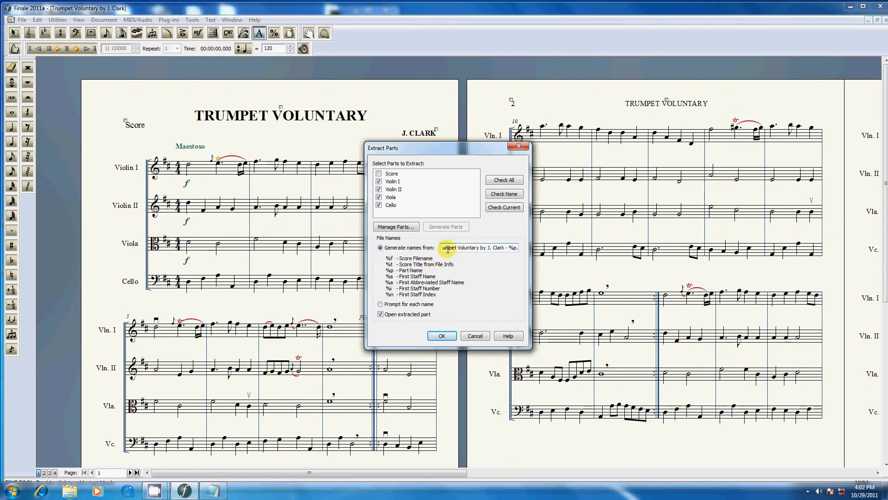
text(tr)
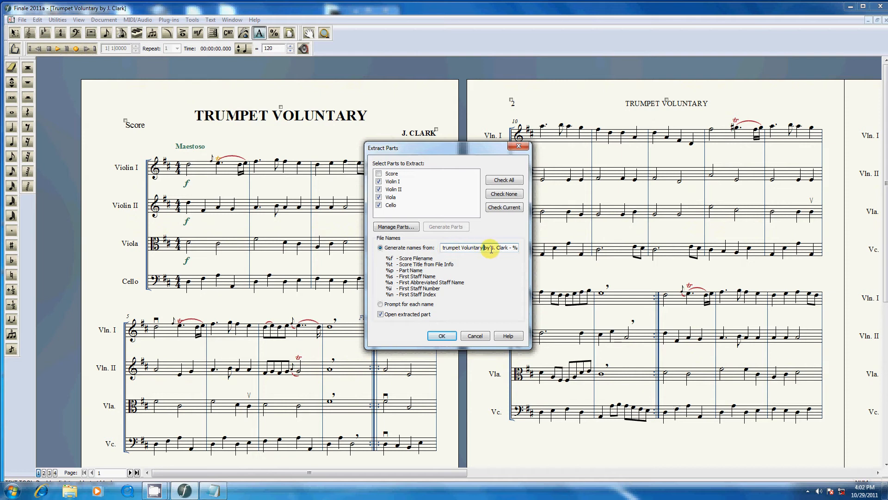
drag(483, 247, 512, 247)
key(Delete)
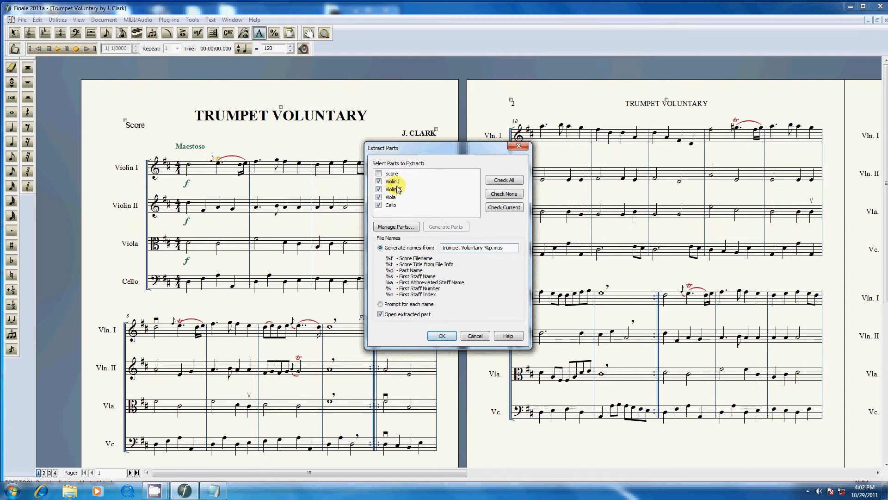
click(442, 335)
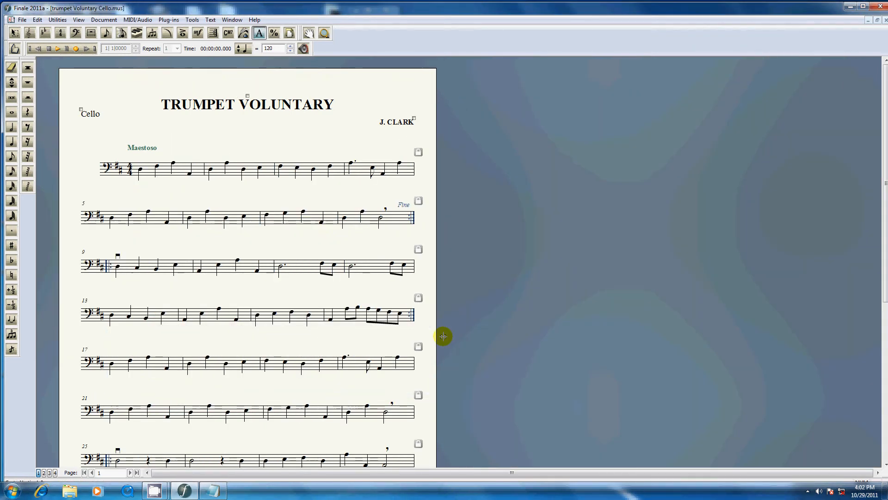
Zoom the Cello part to 50% and move its footer credit slightly down, clear of the last staff
key(ctrl+0)
text(50)
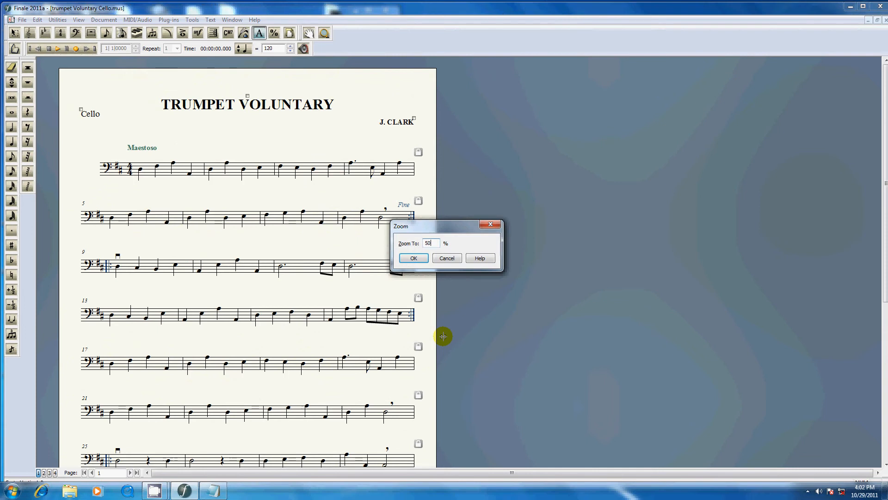
key(Return)
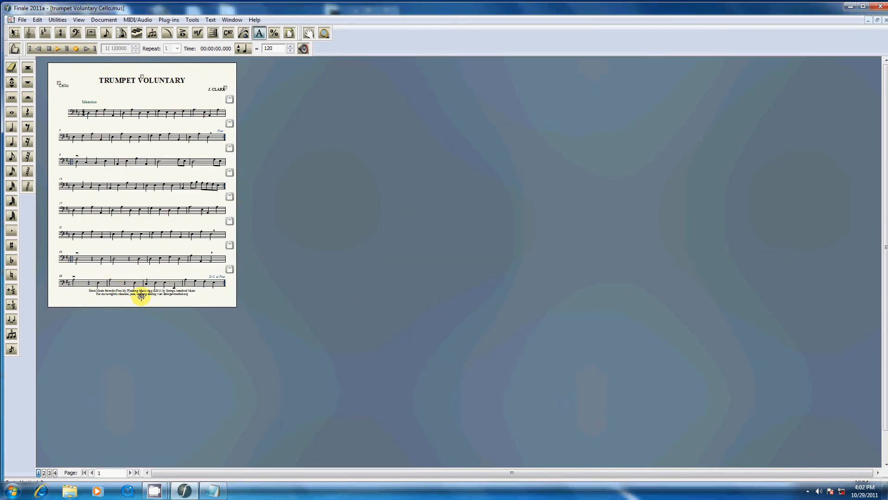
drag(141, 296, 139, 298)
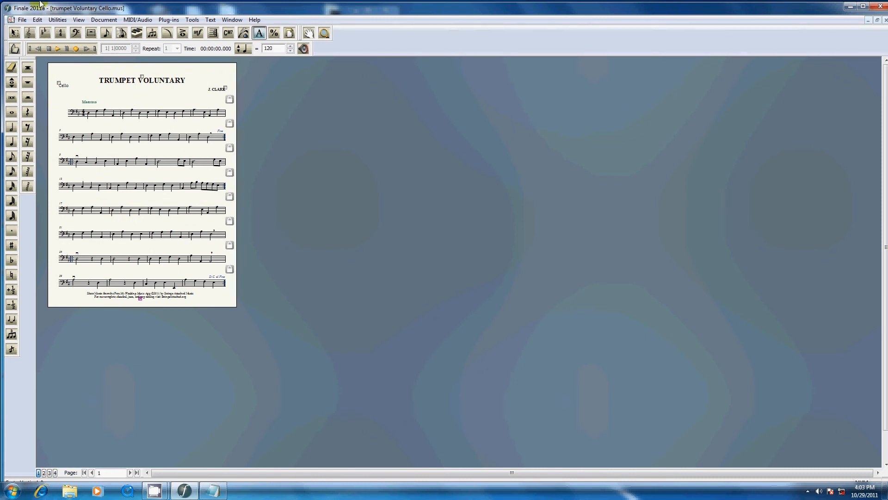
Save the Cello part as "Trumpet Voluntary Cello" with a capital T, replacing the existing file
click(22, 20)
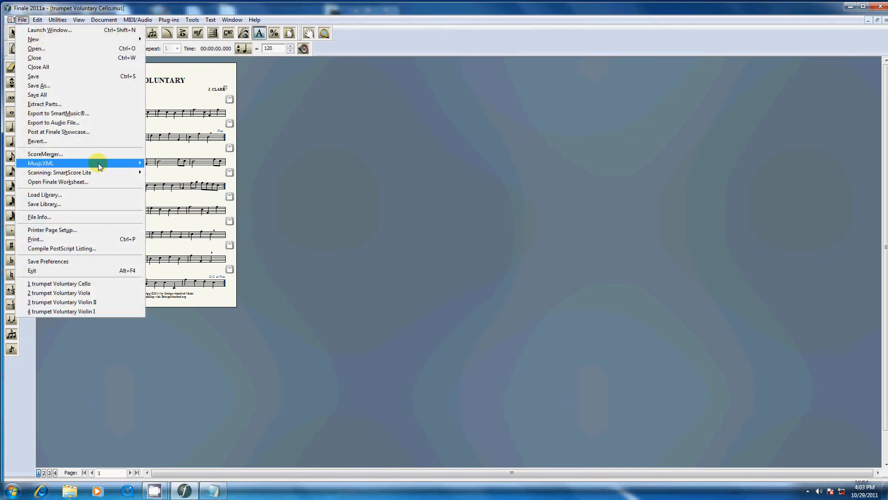
click(56, 85)
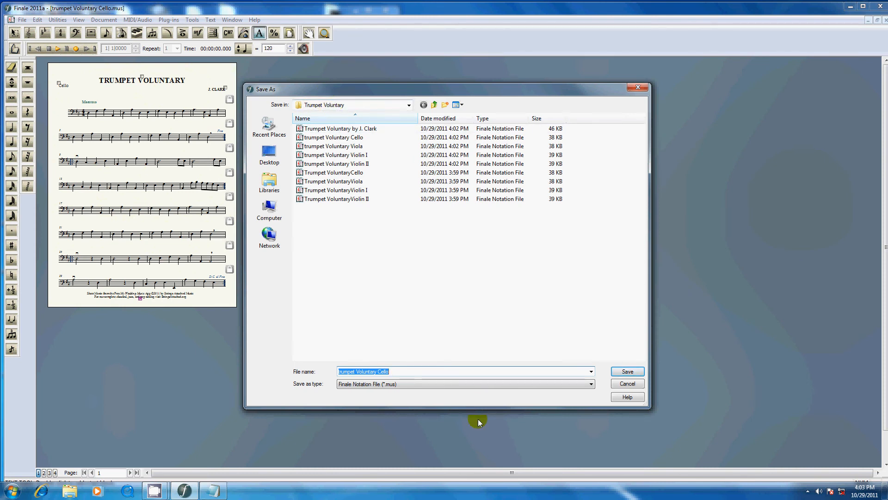
click(360, 371)
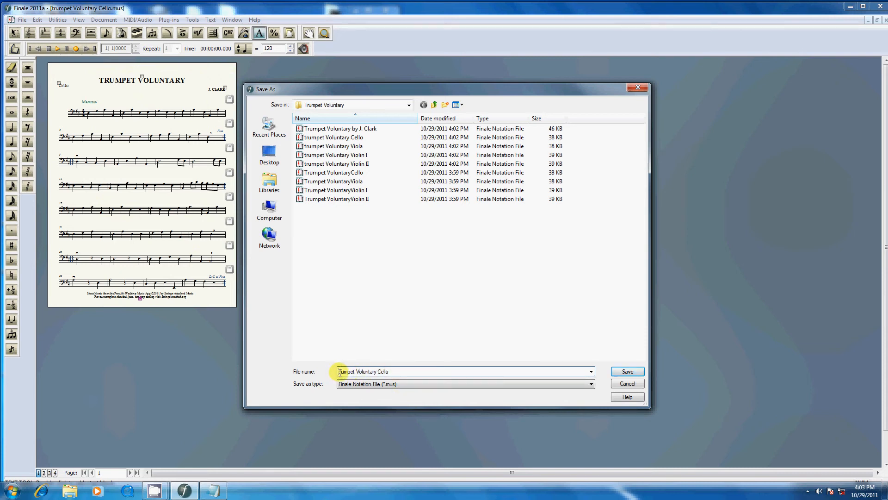
key(BackSpace)
text(T)
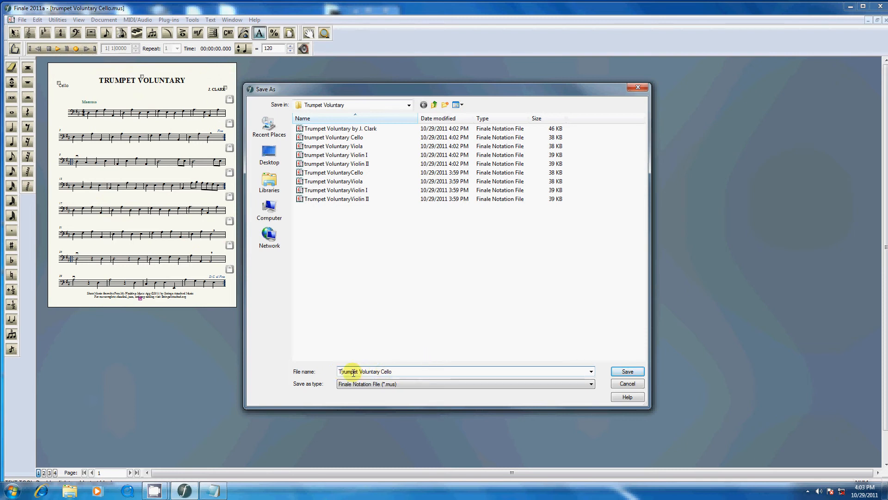
double_click(353, 373)
text(rumpet)
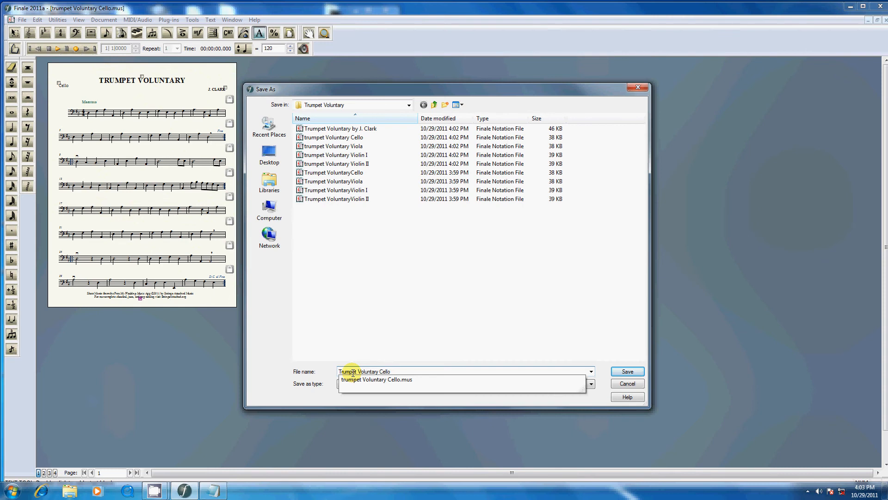
click(627, 371)
click(478, 248)
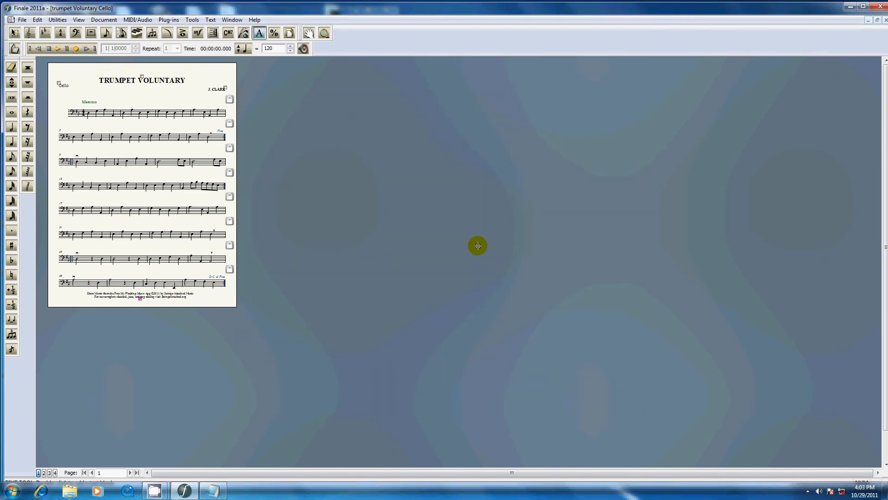
Print the Cello part with CutePDF Writer as the printer
key(ctrl+p)
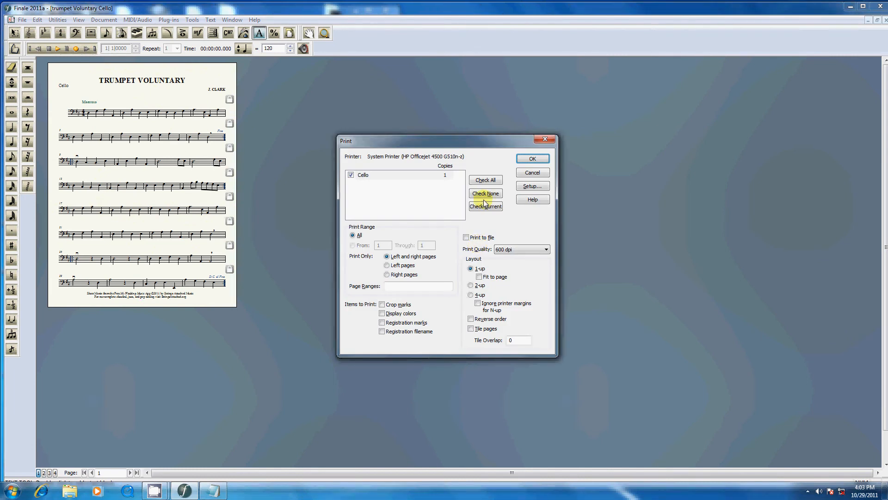
click(527, 189)
click(419, 203)
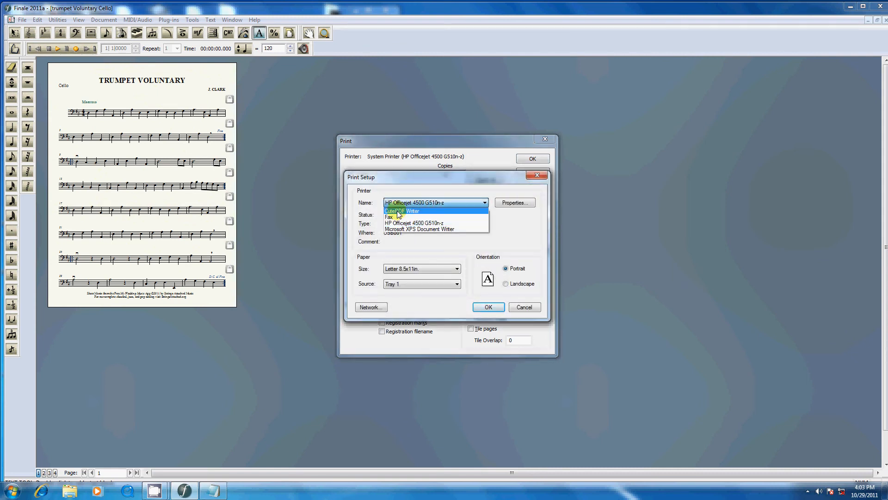
click(398, 211)
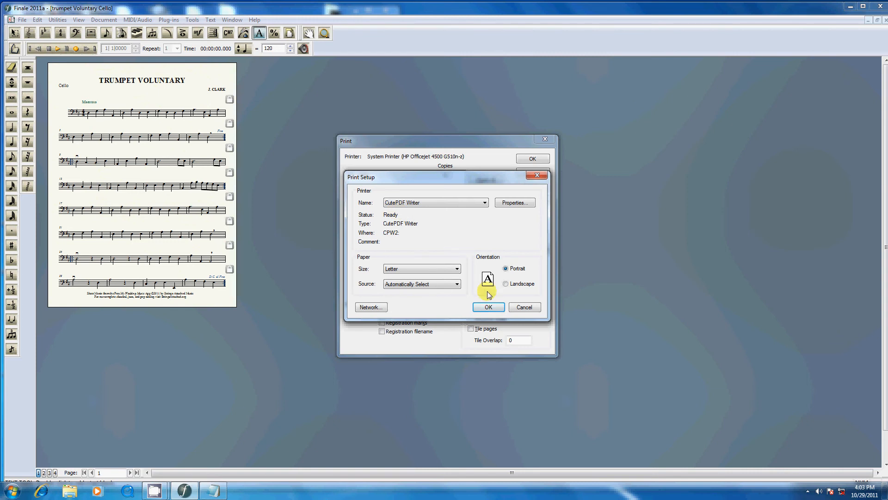
click(489, 306)
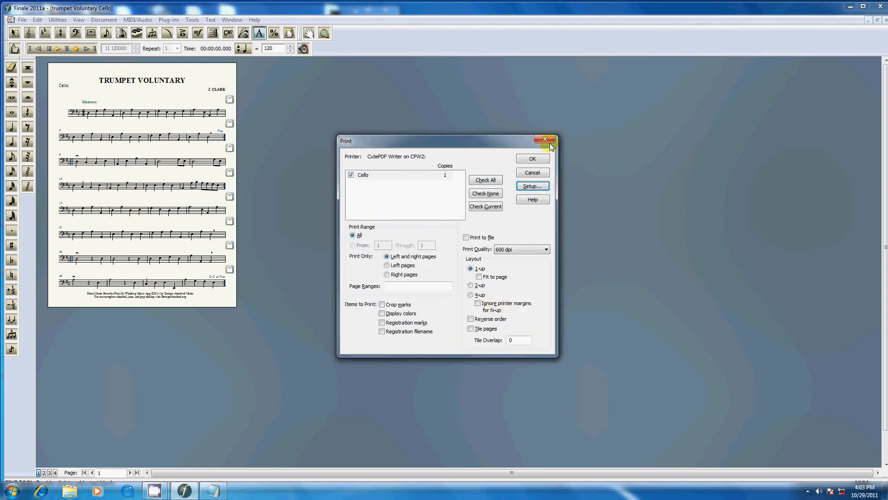
click(532, 161)
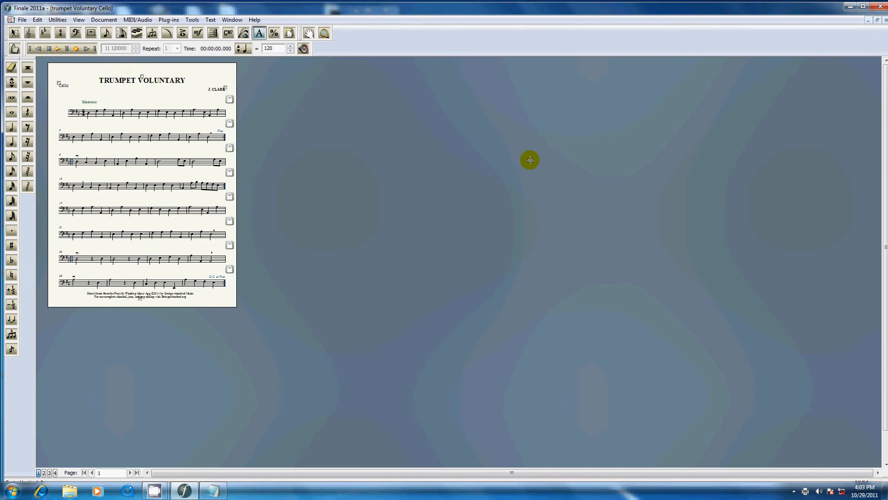
Save the PDF as "trumpet Voluntary Cello" in the Trumpet Voluntary folder of app sheet music, and close the Cello part without saving changes
click(423, 179)
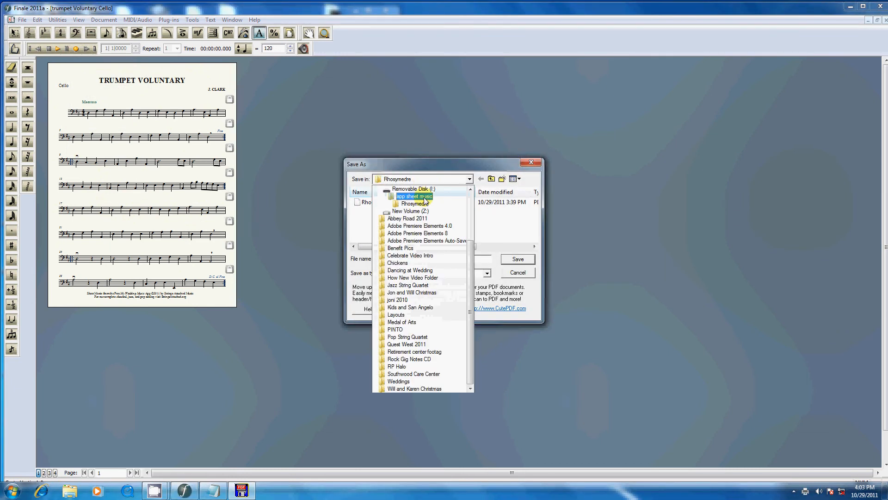
click(424, 198)
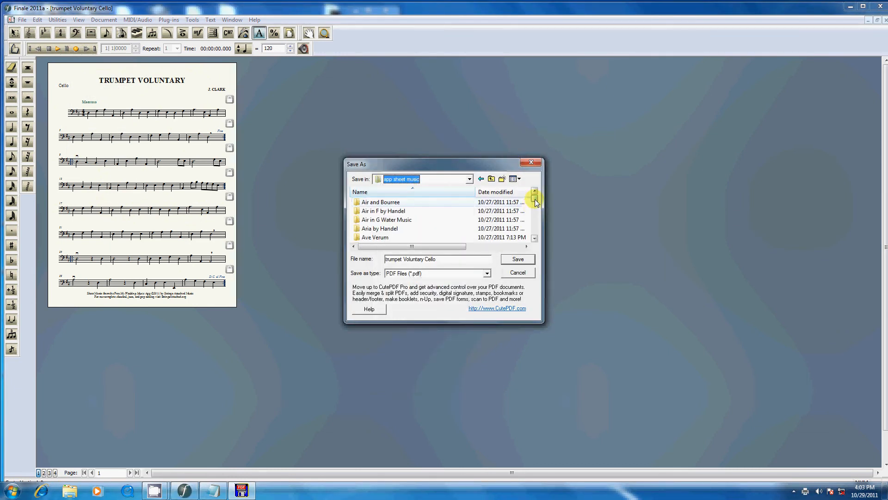
drag(535, 199, 537, 232)
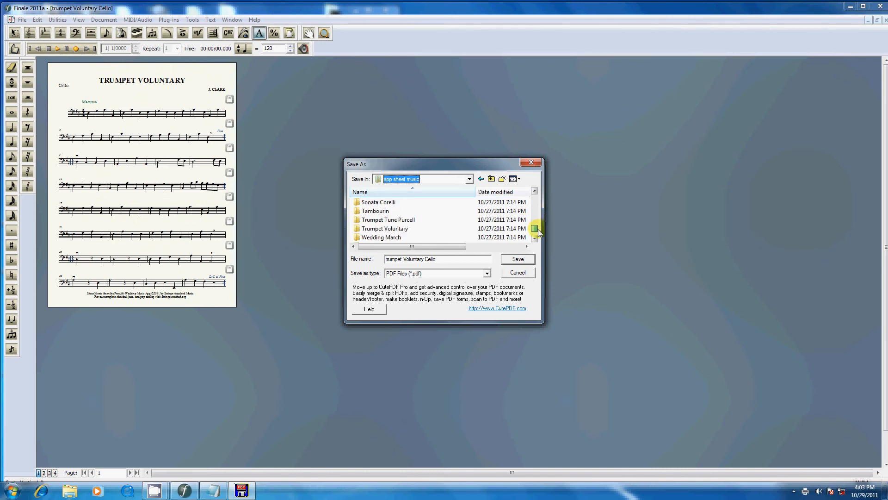
double_click(381, 229)
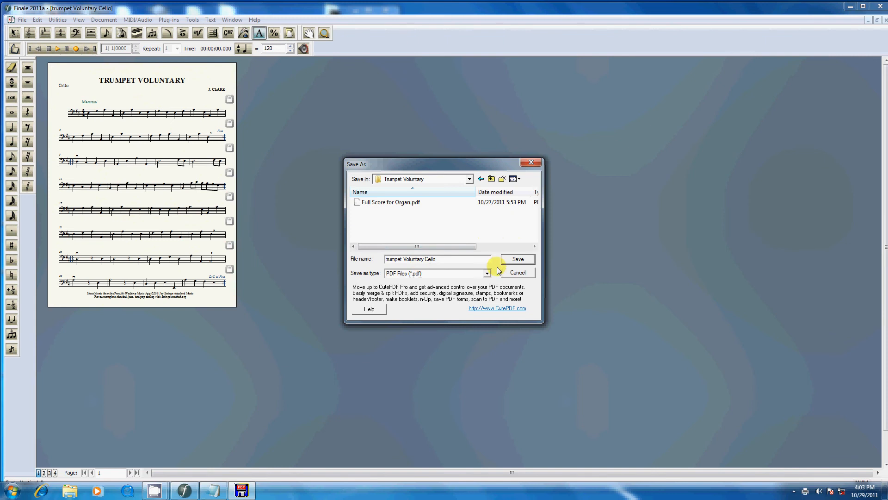
click(518, 259)
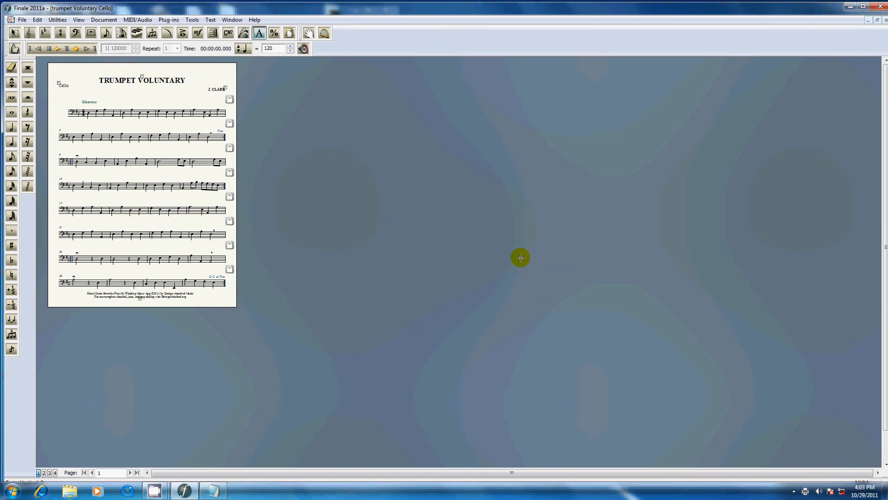
key(ctrl+w)
key(n)
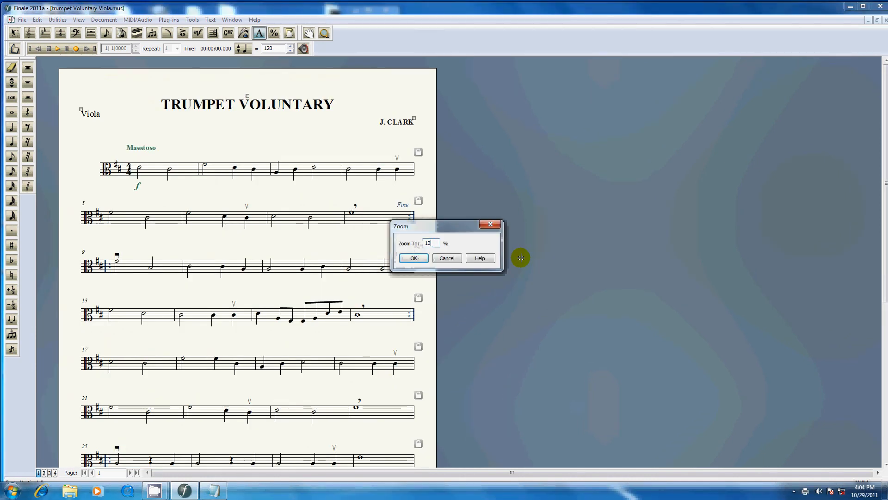
Zoom out the Viola part and move all its staves slightly up with the Staff Tool, clear of the footer credit
key(Return)
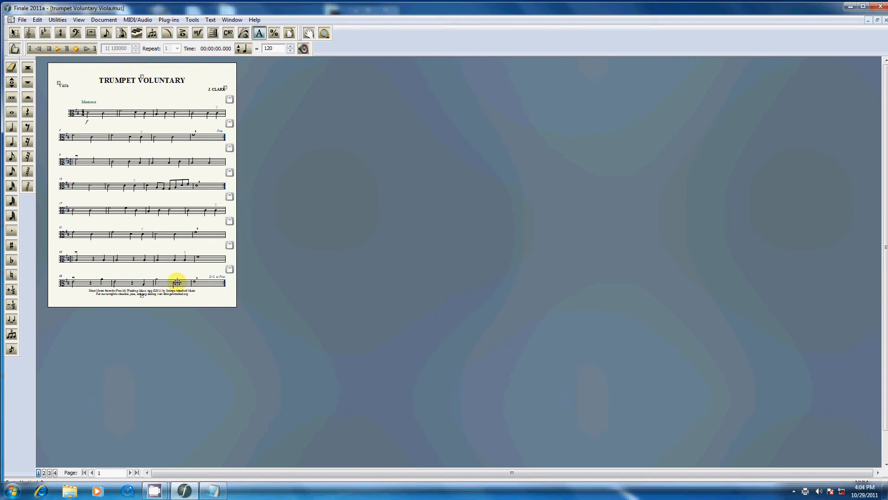
click(29, 33)
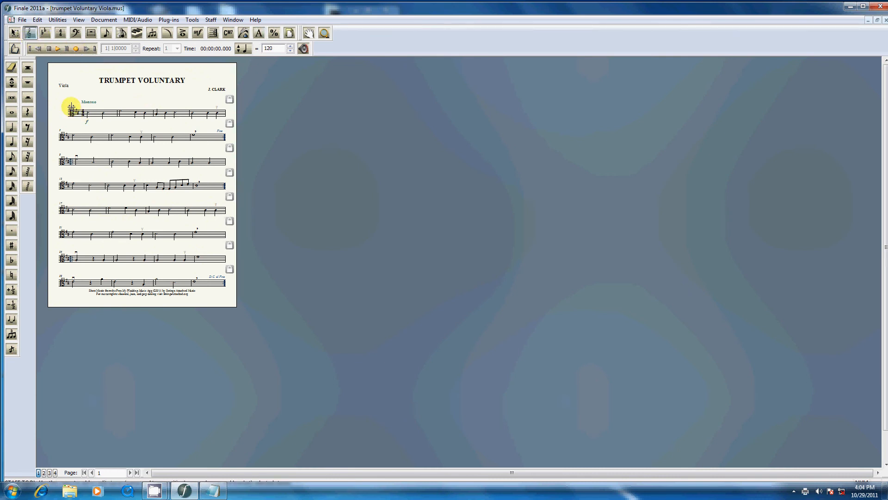
click(89, 114)
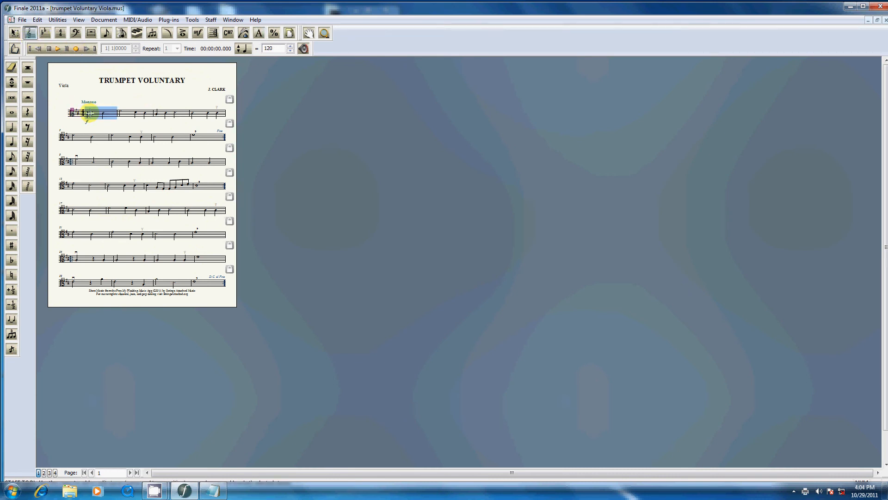
key(ctrl+a)
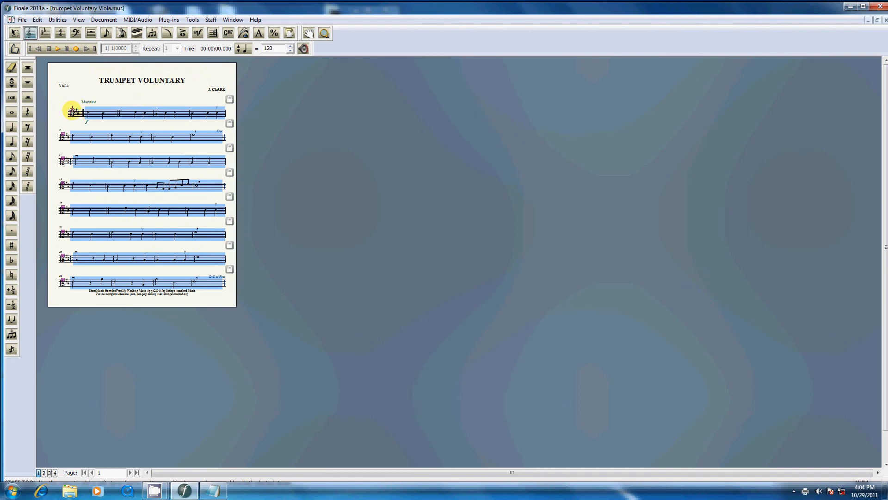
drag(73, 110, 73, 109)
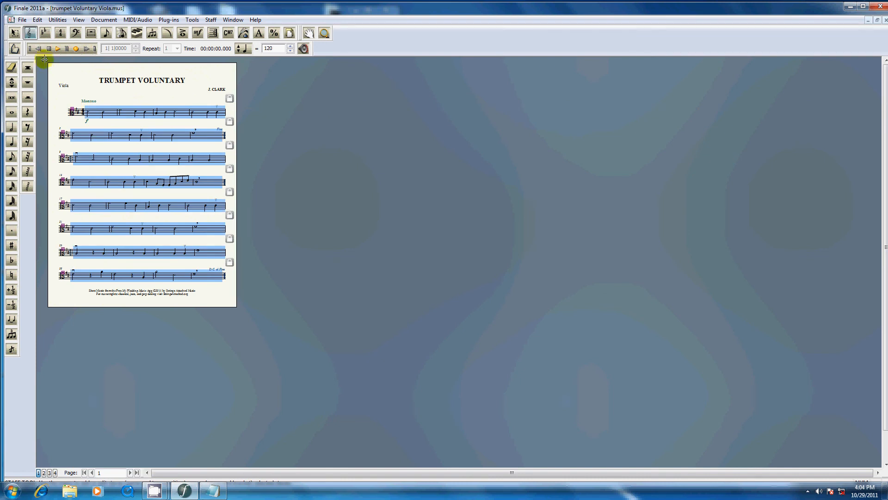
Save the Viola part as "trumpet Voluntary Viola", replacing the existing file
click(22, 19)
click(56, 87)
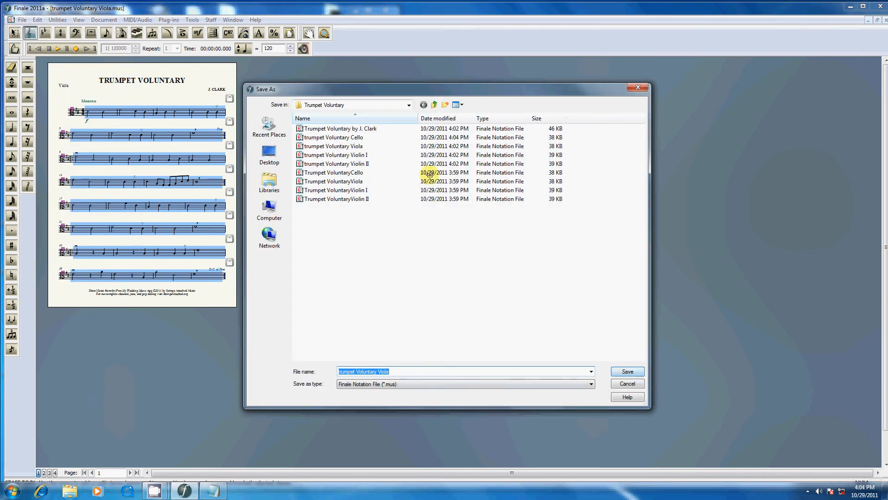
click(627, 371)
click(474, 247)
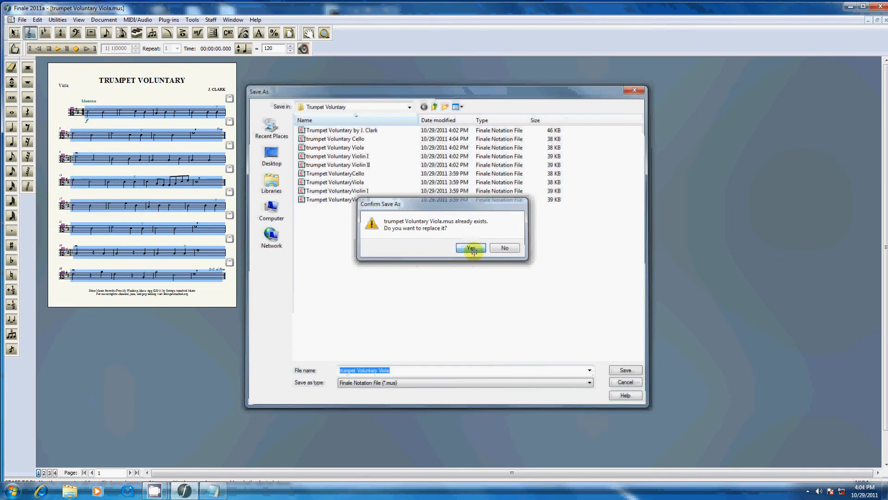
Print the Viola part to the PDF "trumpet Voluntary Viola" in the Trumpet Voluntary folder, and close the part, saving its changes
key(ctrl+p)
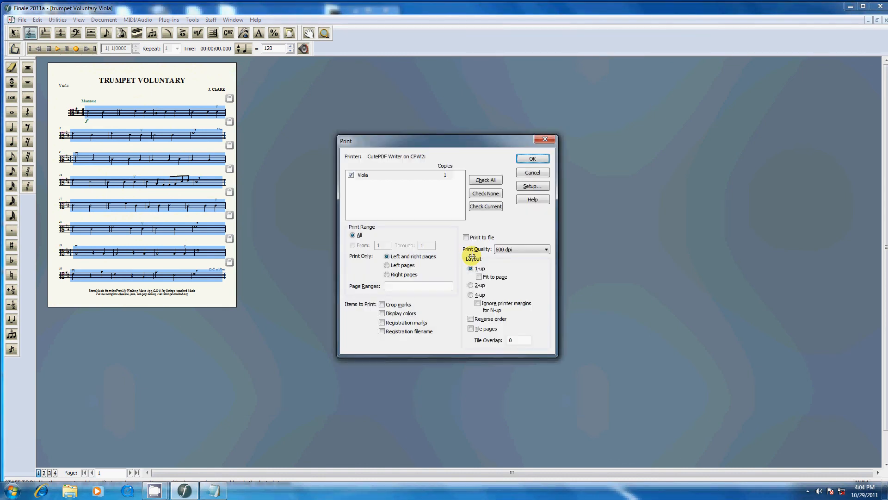
click(530, 159)
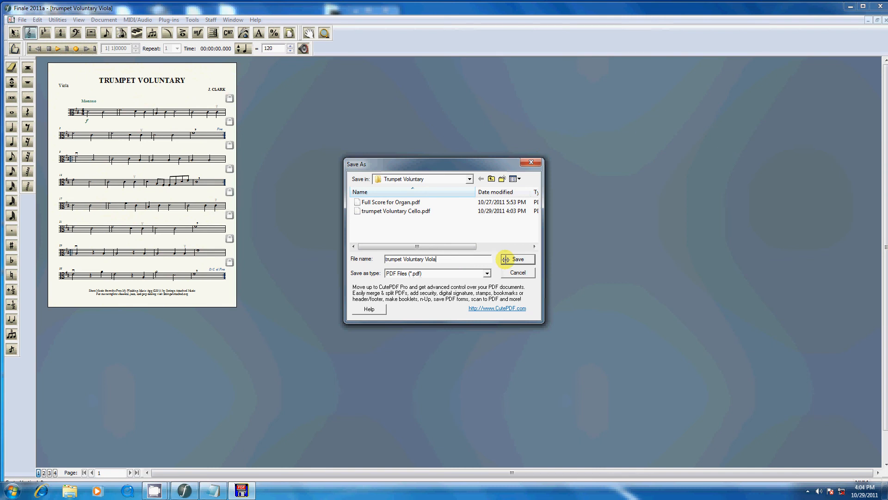
click(512, 258)
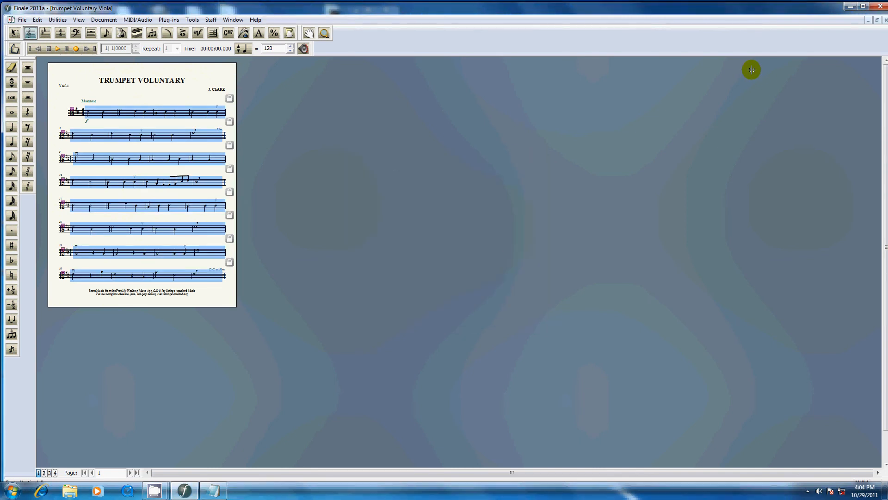
click(885, 21)
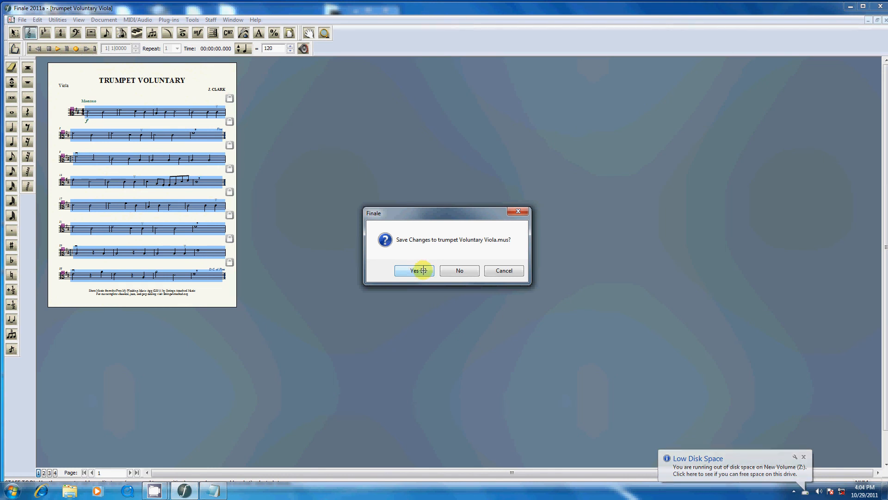
click(423, 270)
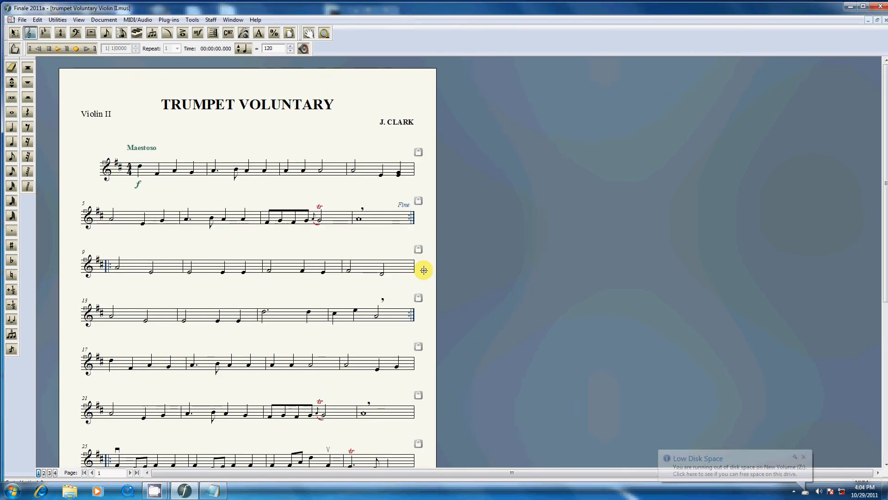
Zoom the Violin II part to 60% and move all its staves slightly up, clear of the footer credit
key(ctrl+0)
text(60)
key(Return)
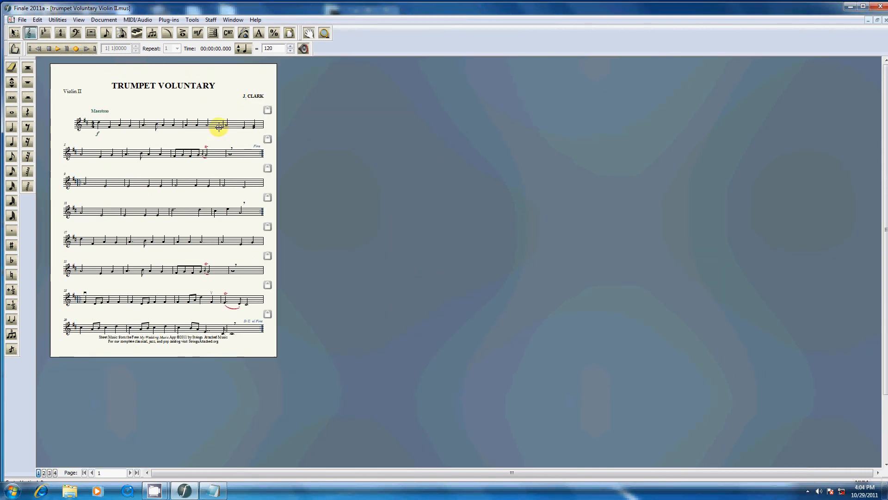
click(110, 125)
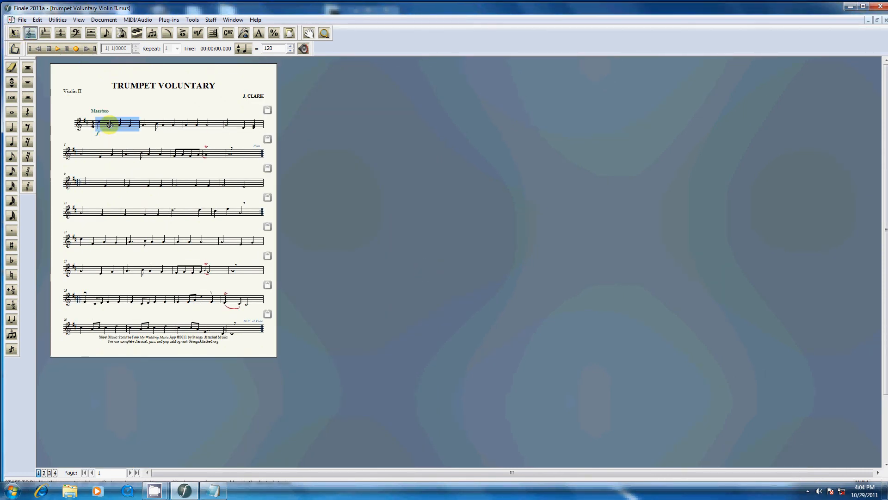
key(ctrl+a)
drag(78, 120, 79, 120)
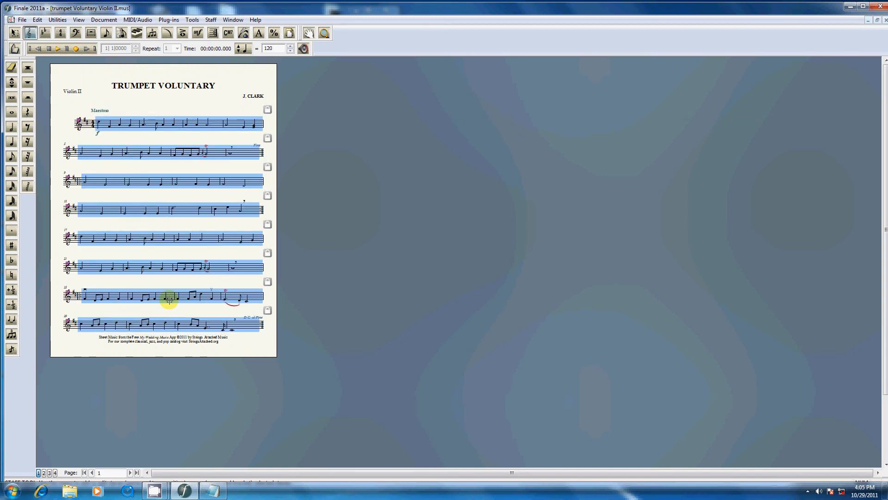
Save the Violin II part as "trumpet Voluntary Violin II", replacing the existing file
click(22, 21)
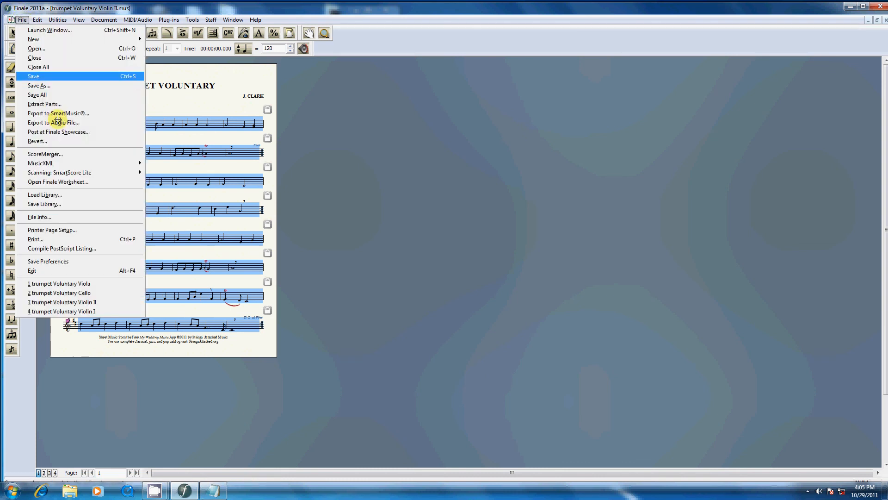
click(52, 85)
key(Return)
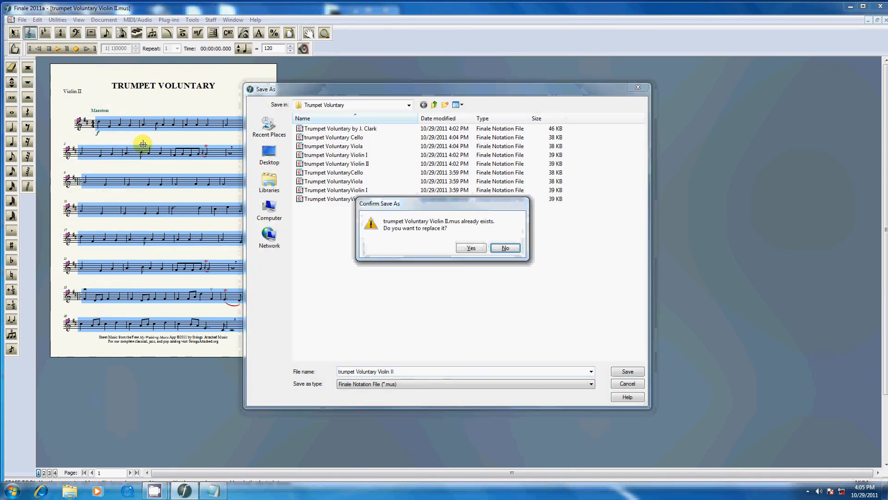
key(y)
Print the Violin II part to the PDF "trumpet Voluntary Violin II", and close the part without saving changes
key(ctrl+p)
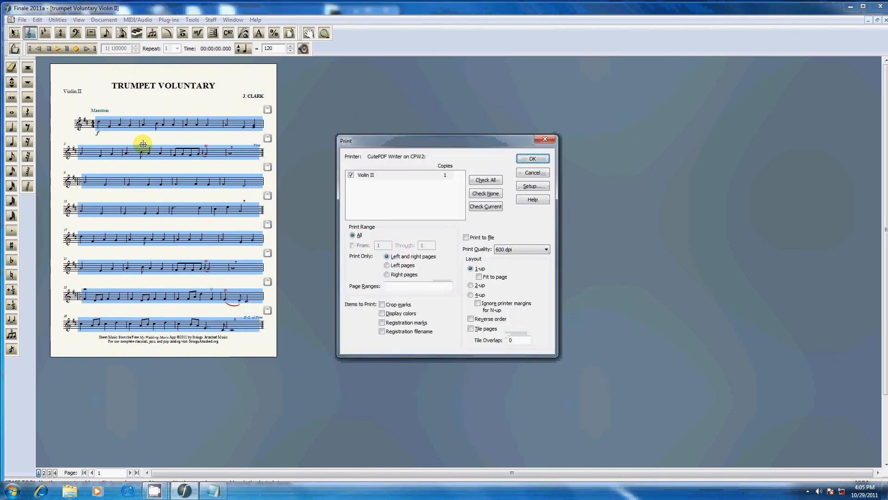
key(Return)
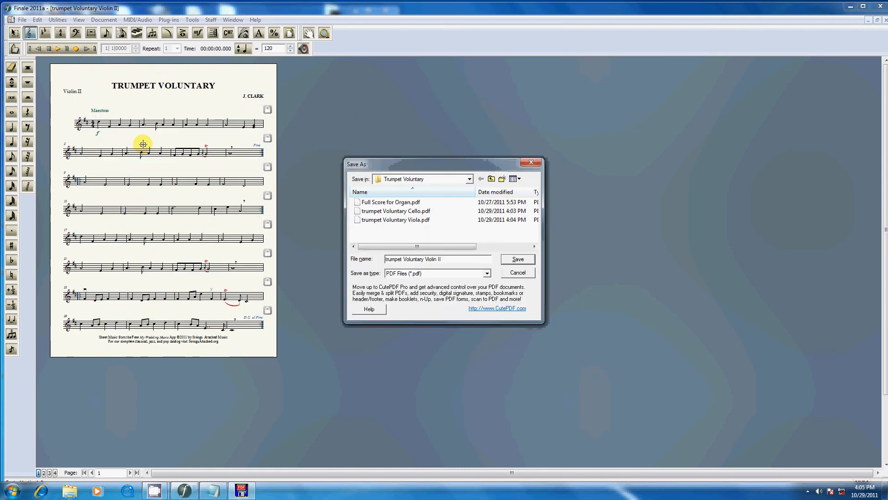
click(516, 258)
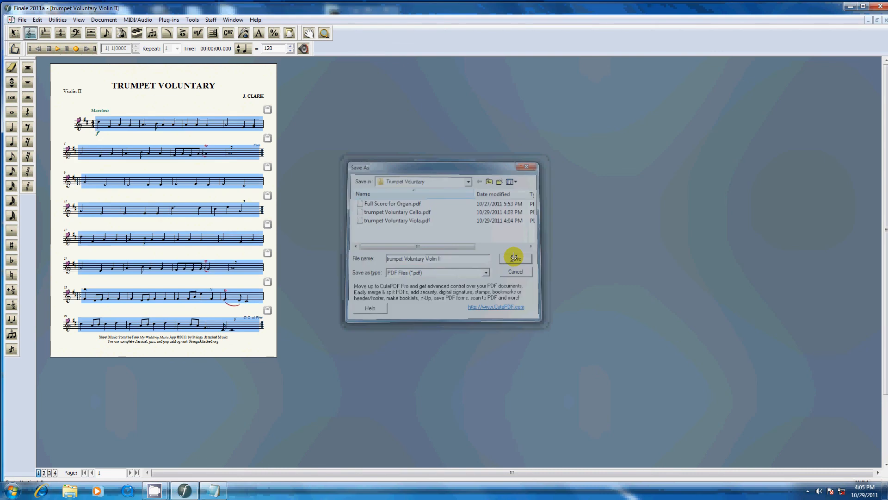
key(ctrl+w)
key(n)
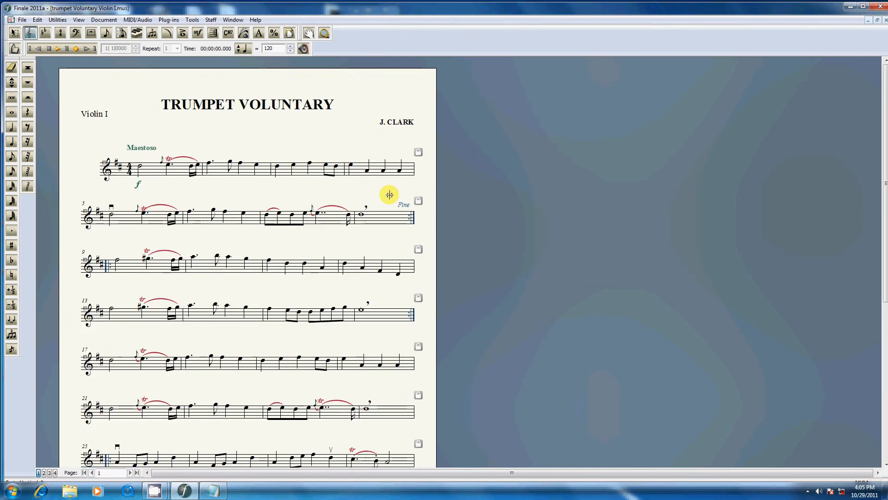
Zoom the Violin I part to 60%, move all its staves slightly up, clear of the footer credit, and deselect them
key(ctrl+0)
text(60)
key(Return)
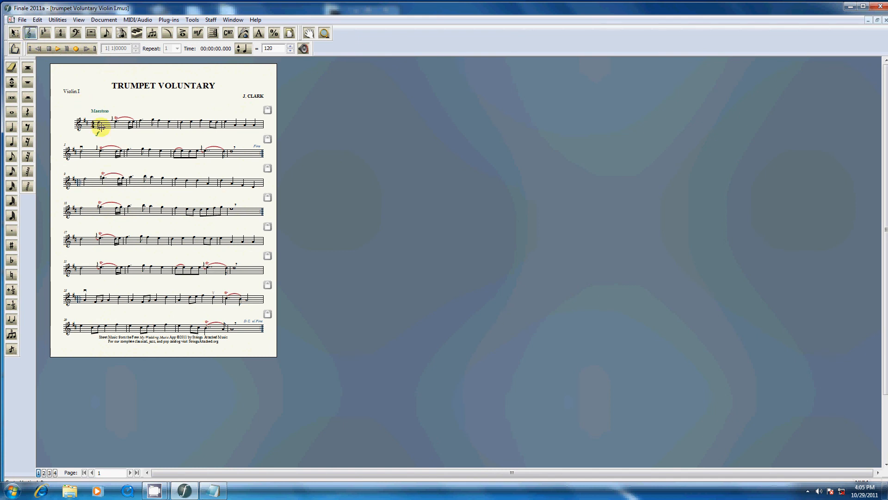
click(101, 128)
click(85, 120)
drag(79, 120, 80, 119)
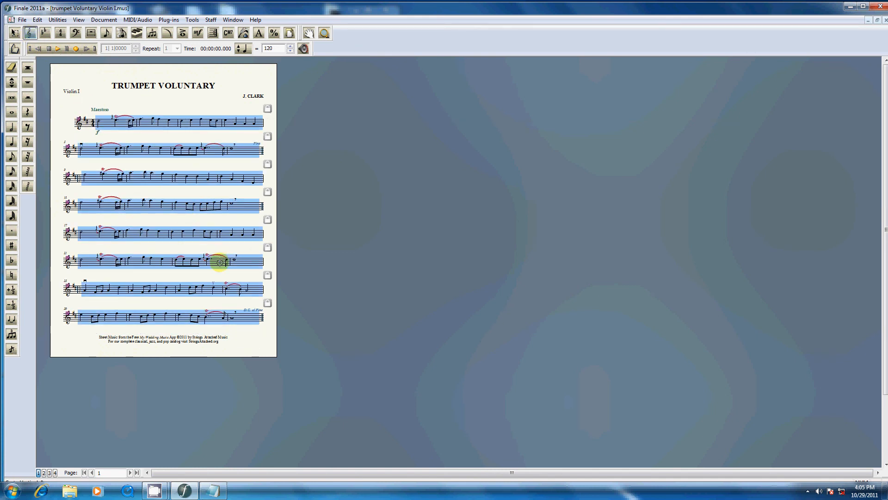
click(106, 300)
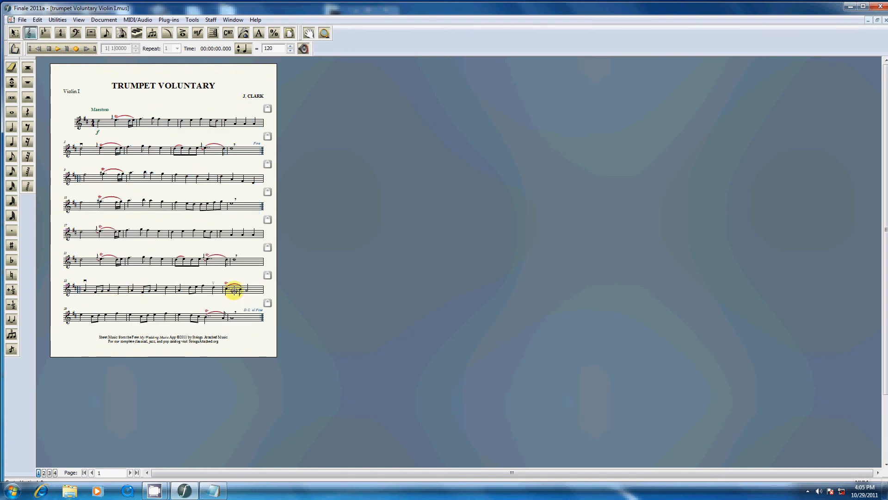
Lock measures 28 through 32 of the Violin I part into one system with Fit Measures
click(234, 292)
shift+click(243, 319)
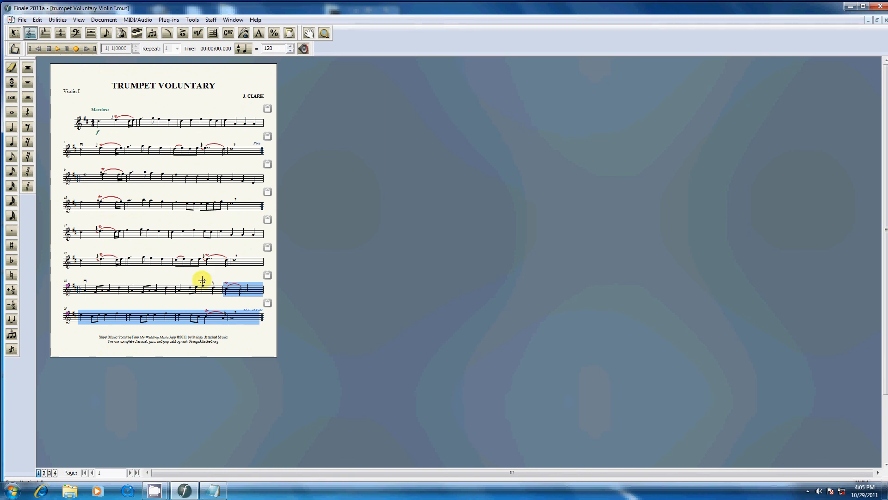
click(238, 290)
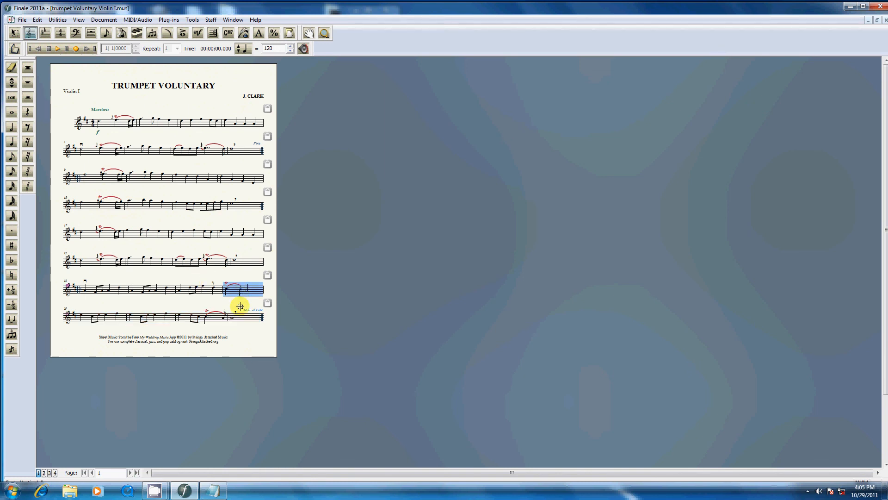
shift+click(242, 317)
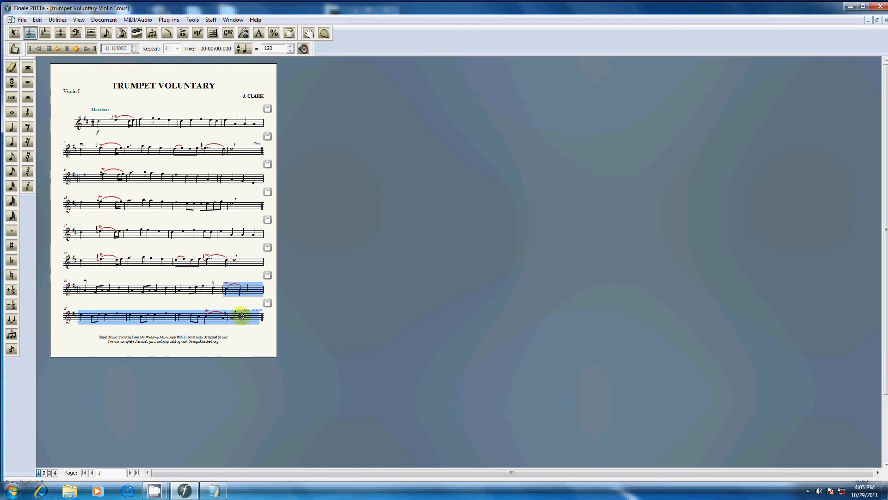
click(16, 34)
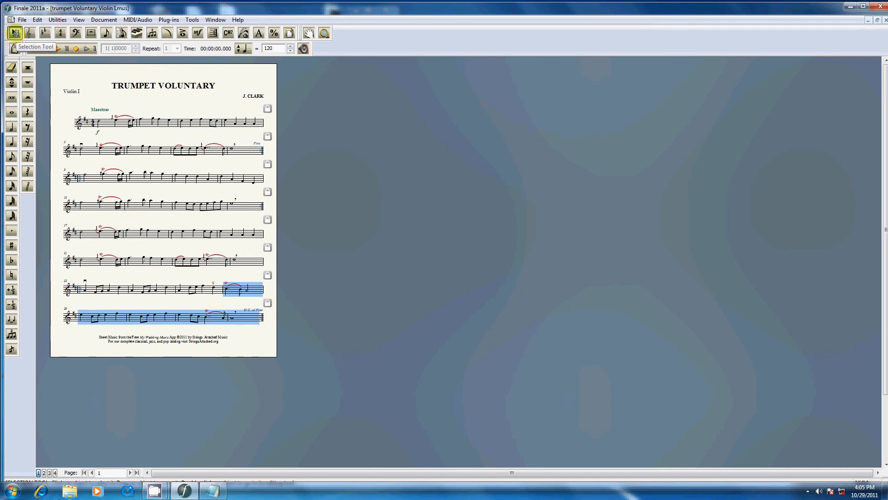
key(ctrl+m)
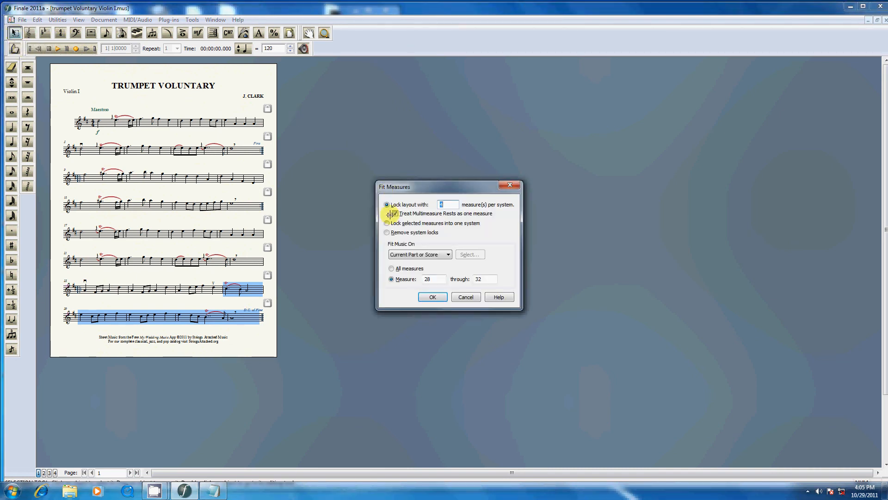
click(388, 223)
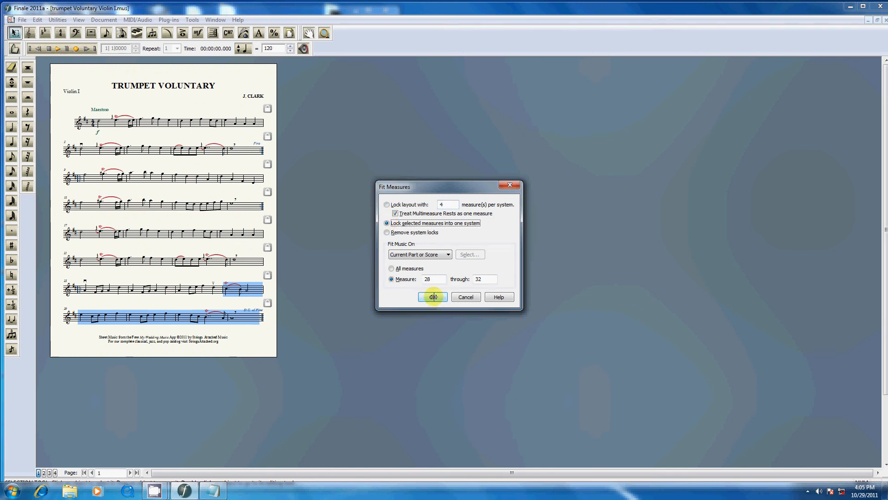
click(434, 297)
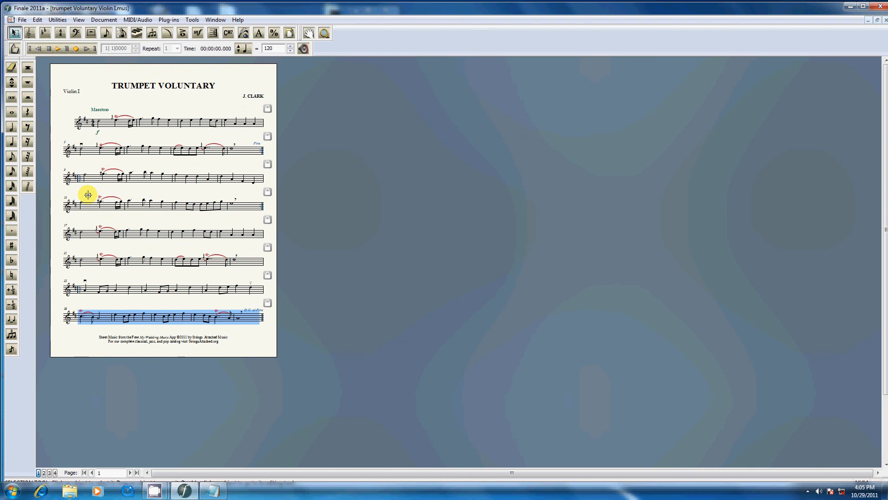
Save the Violin I part as "trumpet Voluntary Violin I", replacing the existing file
click(21, 19)
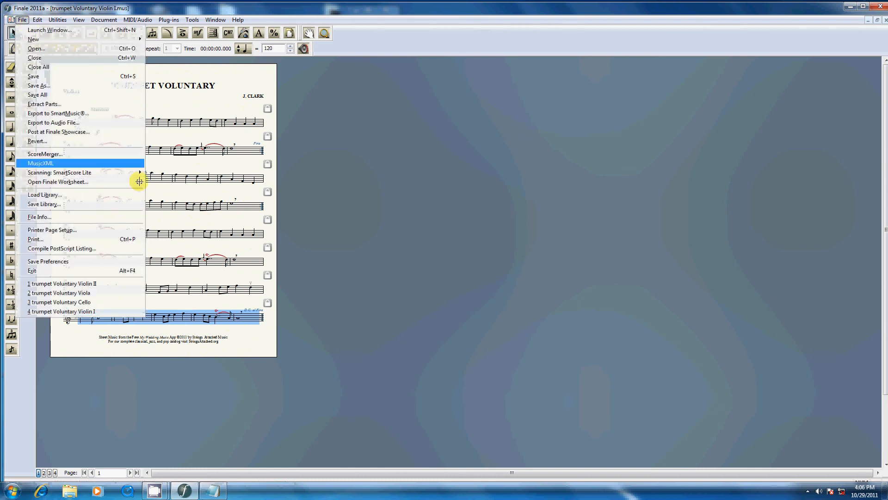
click(62, 86)
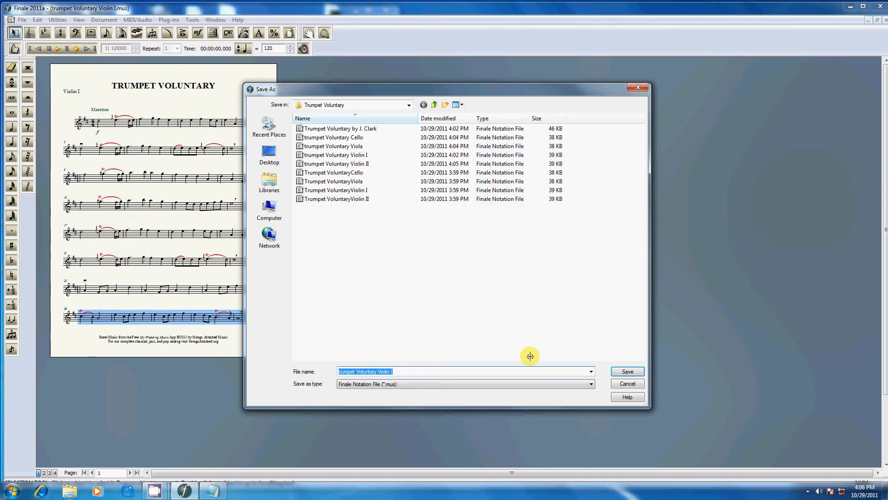
click(628, 371)
click(471, 246)
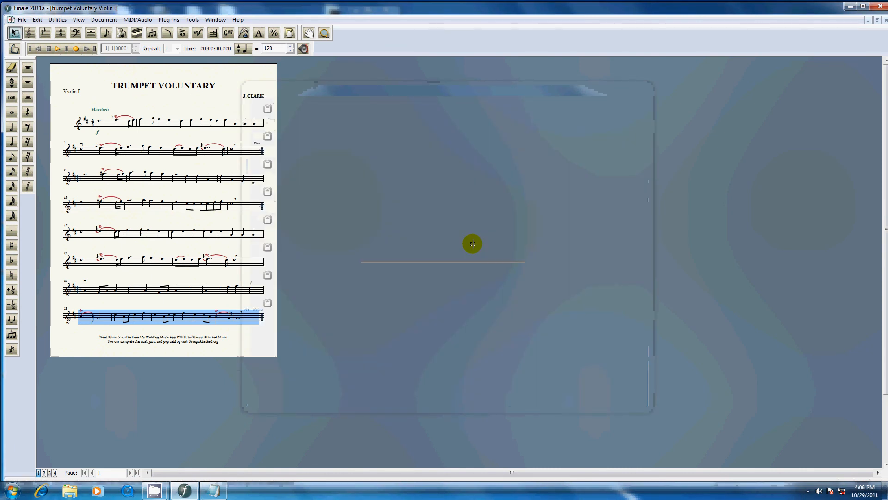
Print the Violin I part to the PDF "trumpet Voluntary Violin I", and close the part
key(ctrl+p)
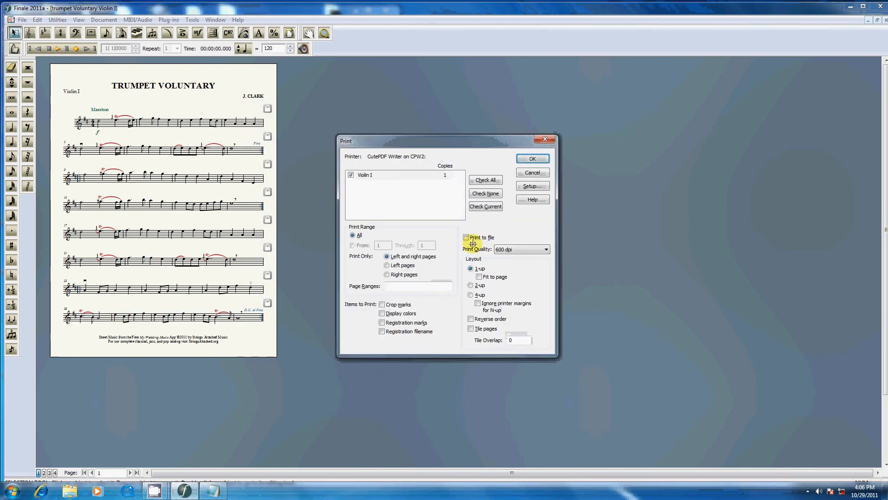
click(531, 157)
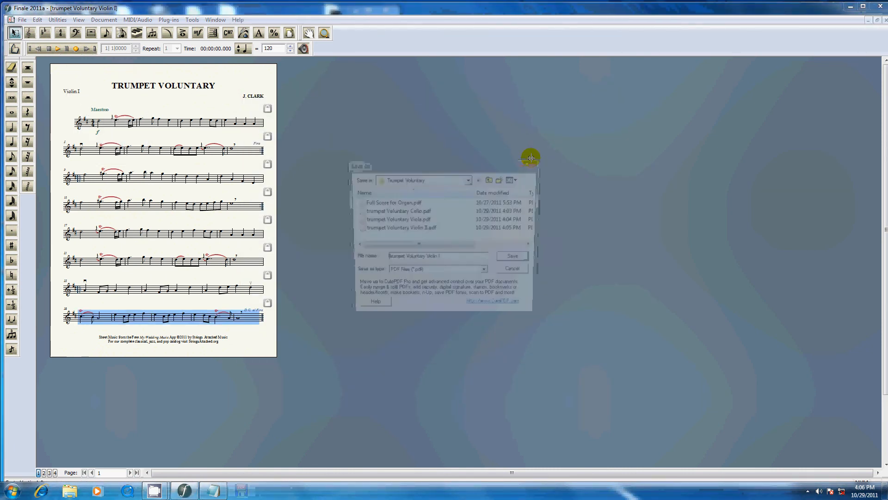
click(531, 158)
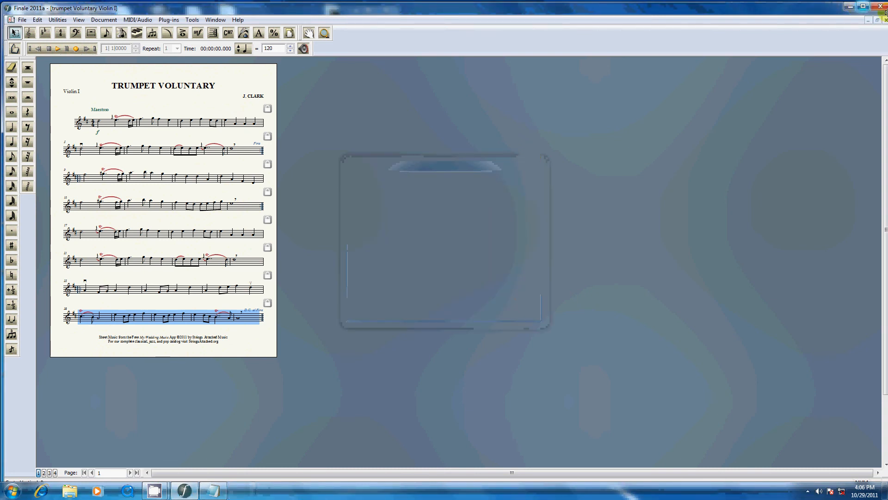
click(885, 20)
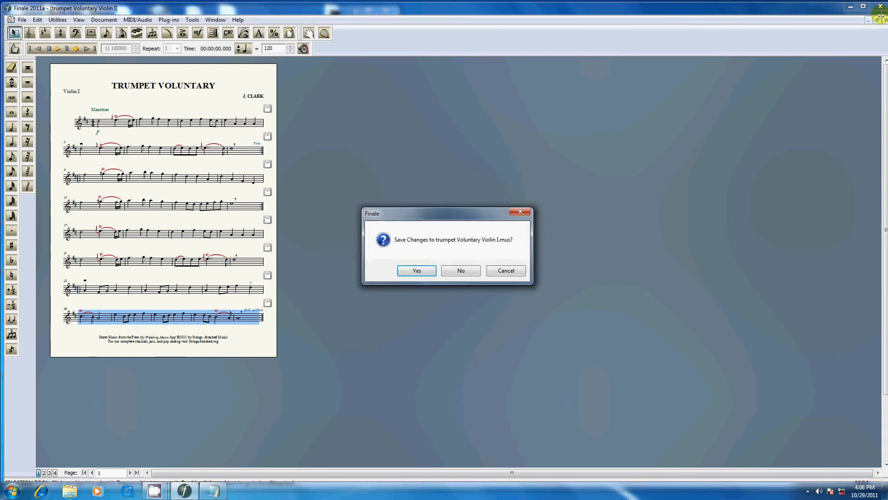
key(Return)
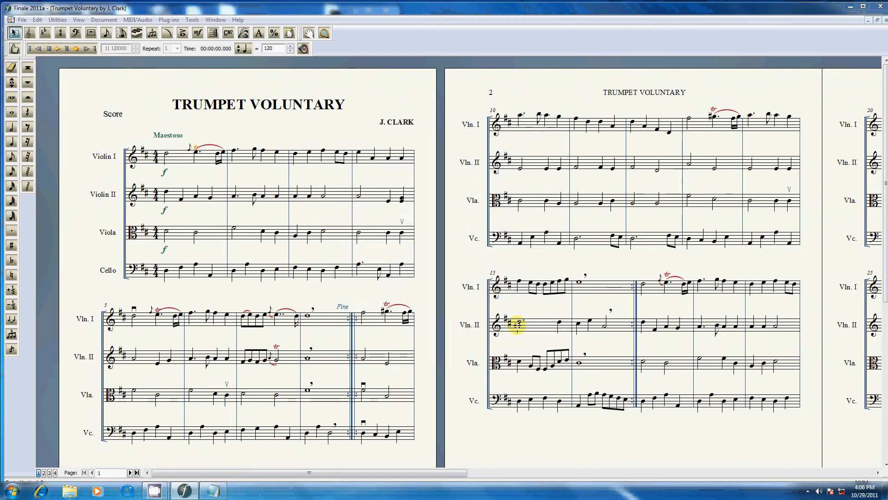
Print the full score to a PDF named "Trumpet Voluntary Score", and close the score
key(BackSpace)
key(BackSpace)
key(BackSpace)
key(BackSpace)
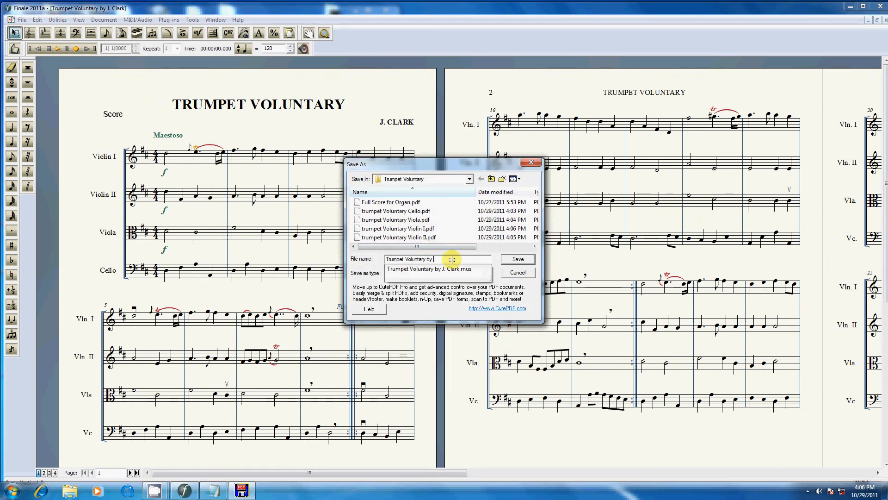
text(Sc)
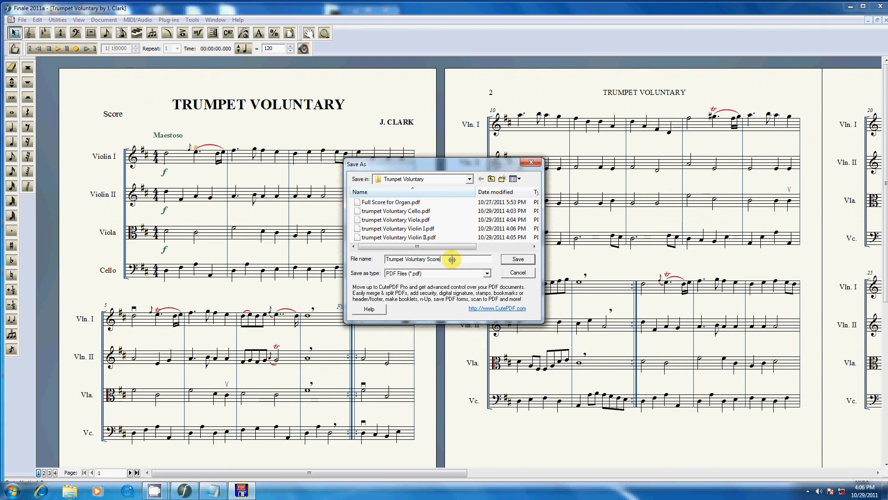
text(ore)
key(Return)
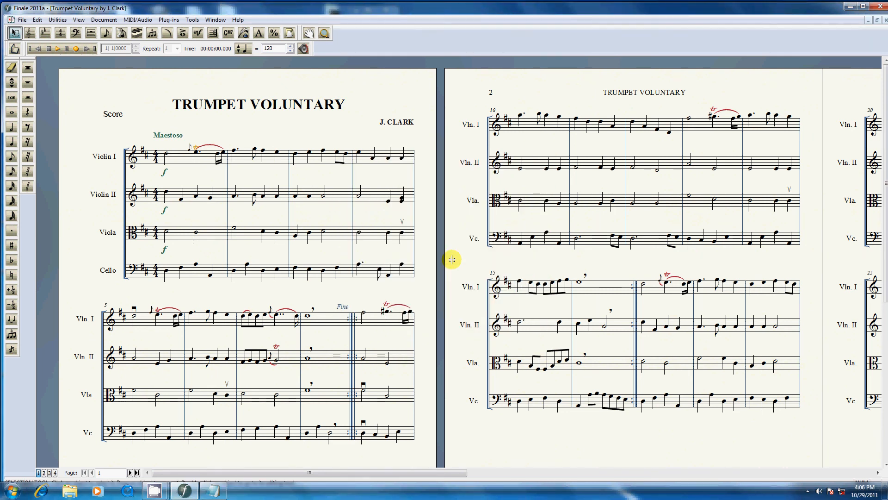
key(ctrl+w)
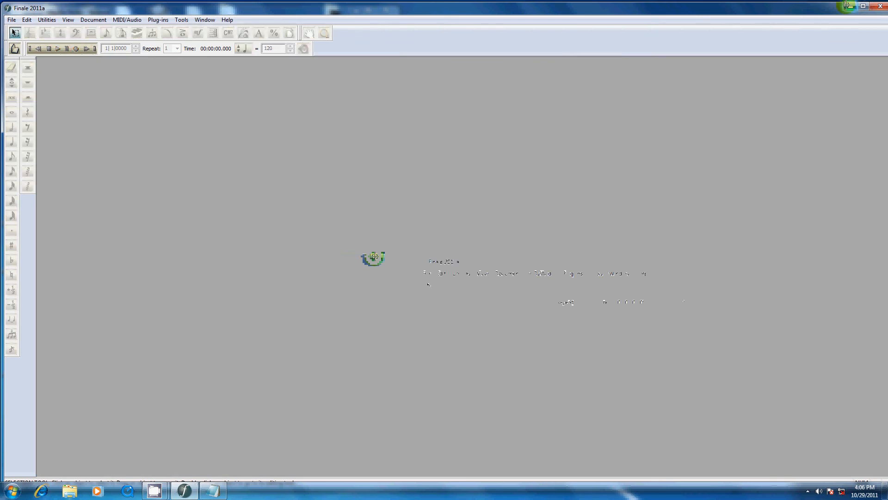
click(850, 6)
drag(443, 95, 530, 83)
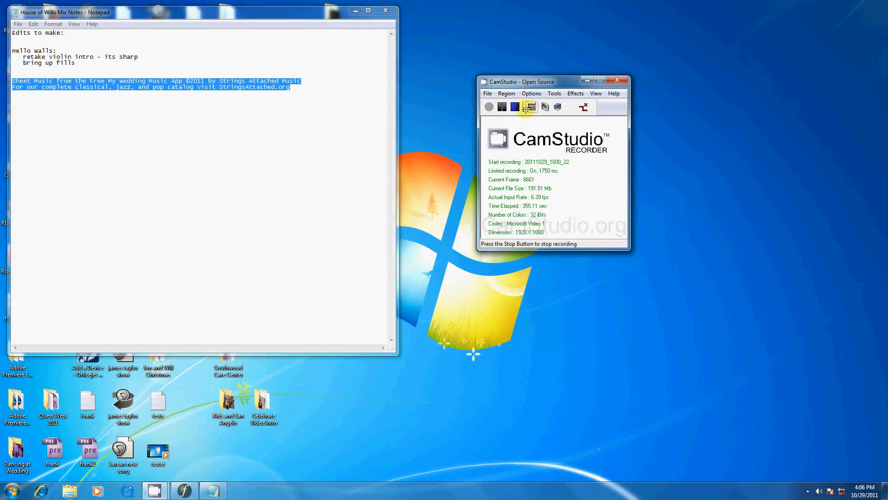